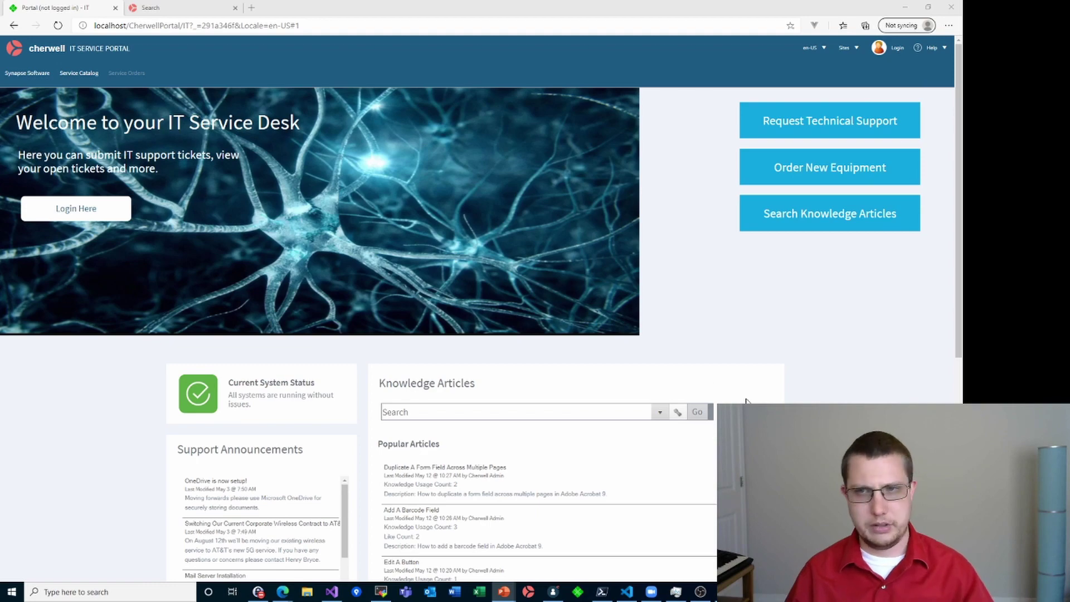
- Search the portal's knowledge articles for 'barcode' and open the 'Add A Barcode Field' article (10006)
{"action": "scroll", "coordinate": [746, 400], "scroll_direction": "down", "scroll_amount": 4}
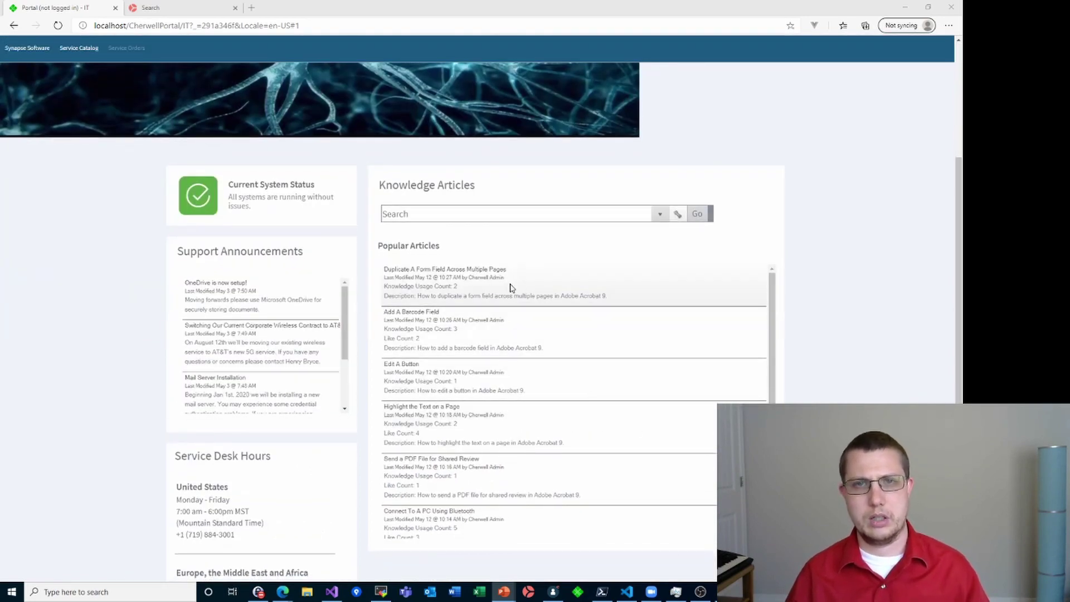
{"action": "left_click", "coordinate": [511, 290]}
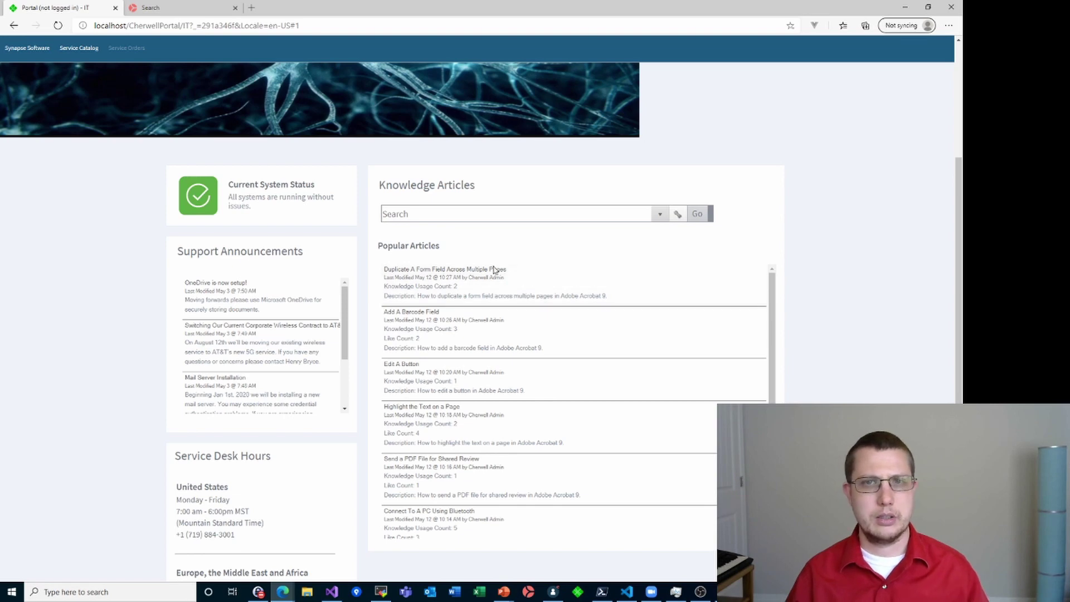
{"action": "scroll", "coordinate": [496, 273], "scroll_direction": "up", "scroll_amount": 3}
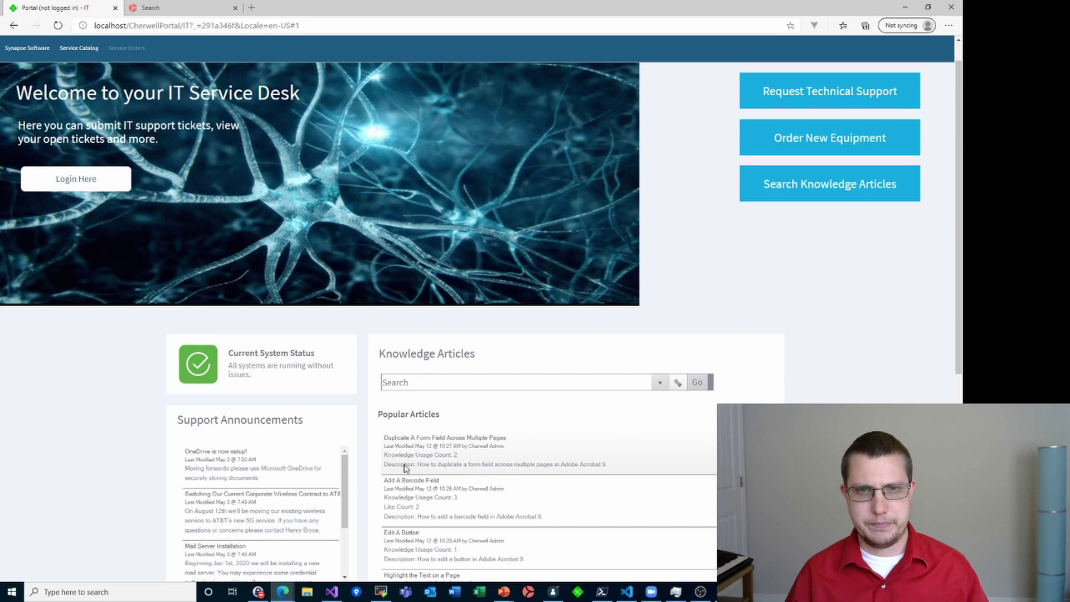
{"action": "scroll", "coordinate": [568, 463], "scroll_direction": "down", "scroll_amount": 3}
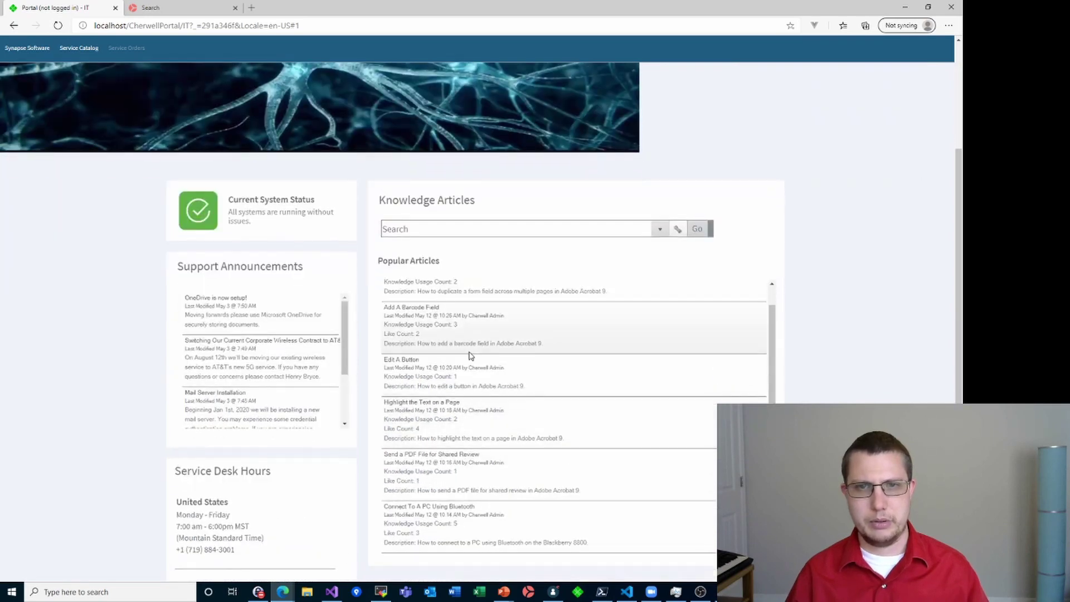
{"action": "scroll", "coordinate": [410, 328], "scroll_direction": "up", "scroll_amount": 4}
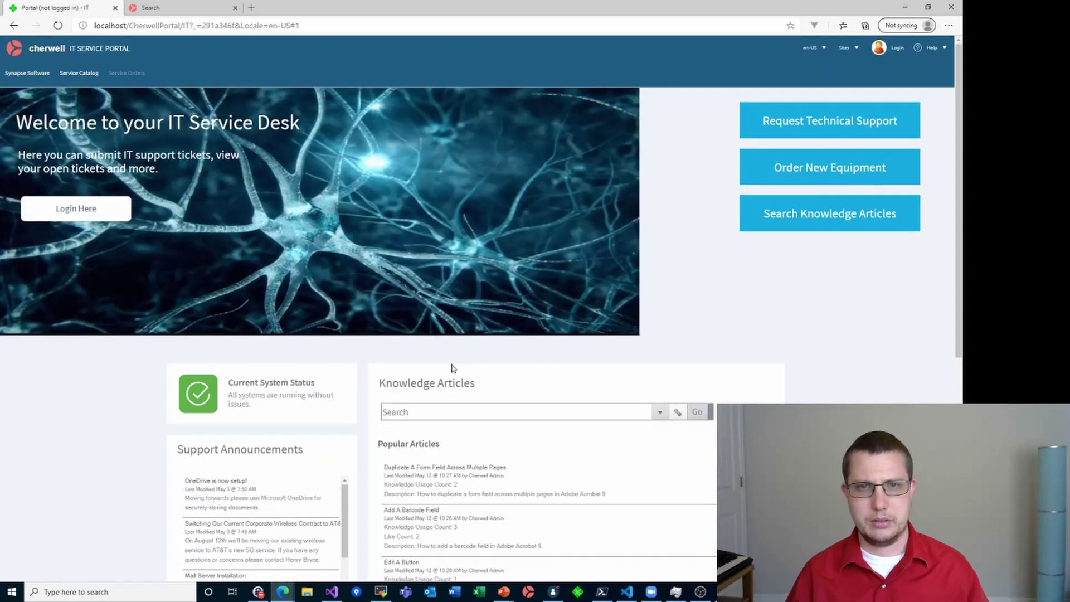
{"action": "left_click", "coordinate": [409, 415]}
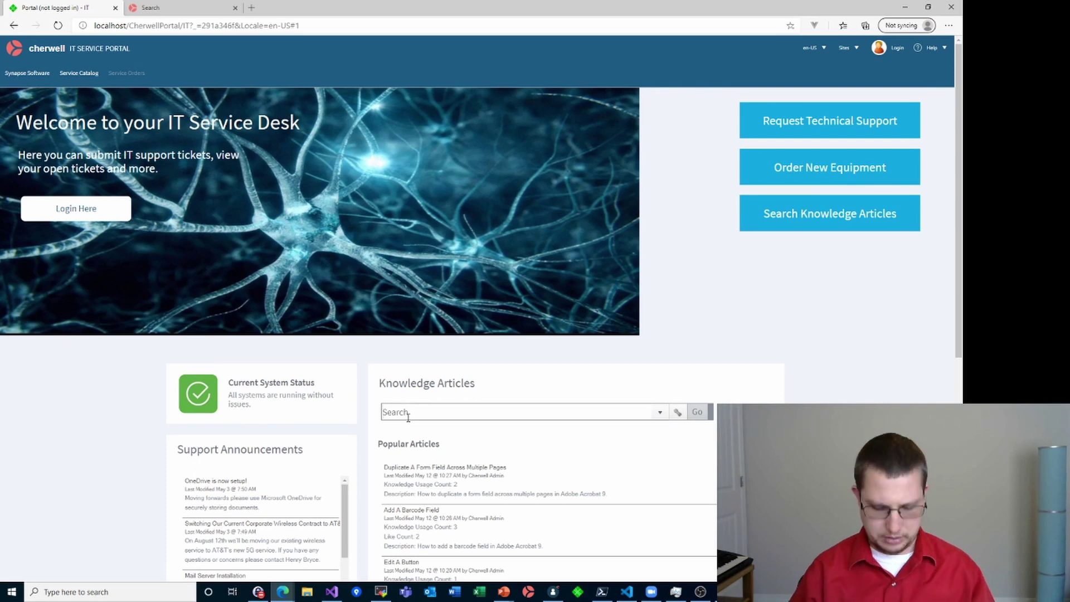
{"action": "type", "text": "barcdo"}
{"action": "key", "text": "BackSpace"}
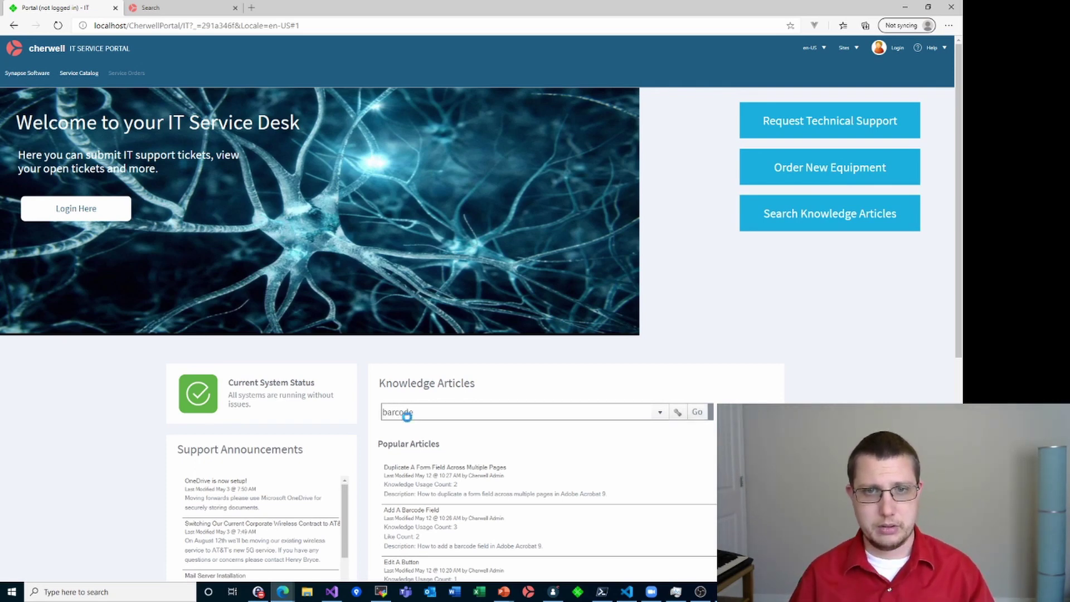
{"action": "key", "text": "Return"}
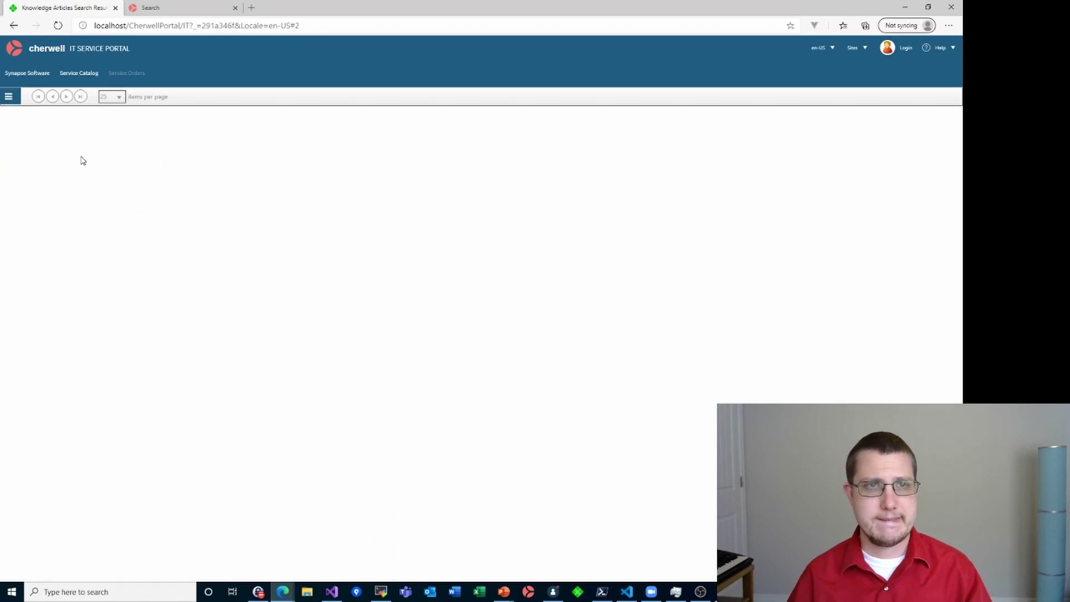
{"action": "left_click", "coordinate": [56, 144]}
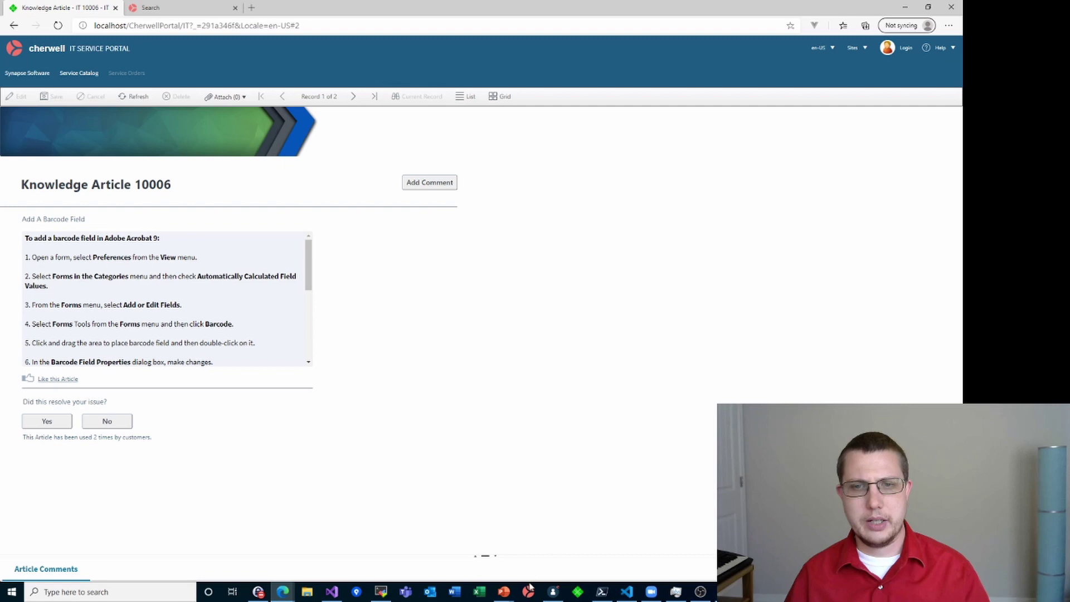
- In CSM Administrator, open Edit security groups from the Security category
{"action": "left_click", "coordinate": [559, 596]}
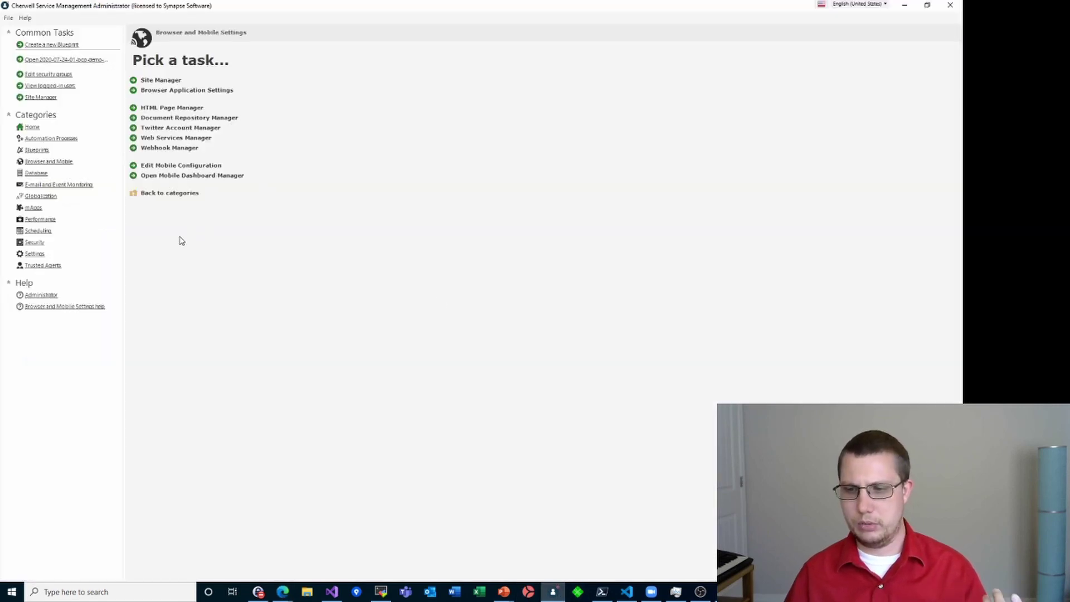
{"action": "left_click", "coordinate": [35, 242]}
{"action": "left_click", "coordinate": [167, 91]}
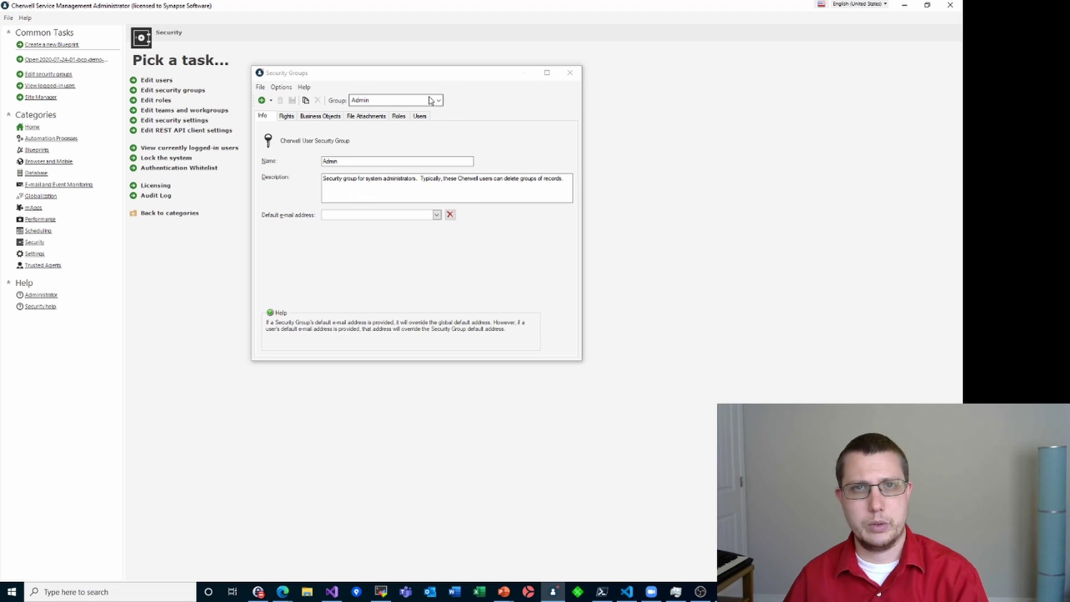
- Load the Anonymous Browser group's Business Objects rights, select Knowledge Article, and allow View
{"action": "left_click", "coordinate": [432, 99]}
{"action": "left_click", "coordinate": [401, 121]}
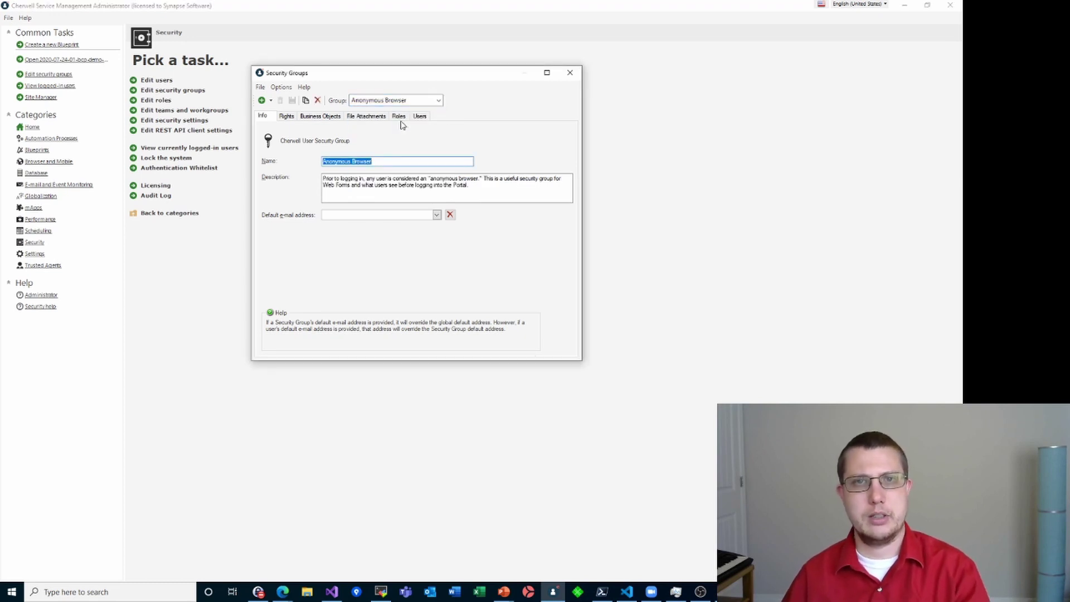
{"action": "left_click", "coordinate": [326, 117]}
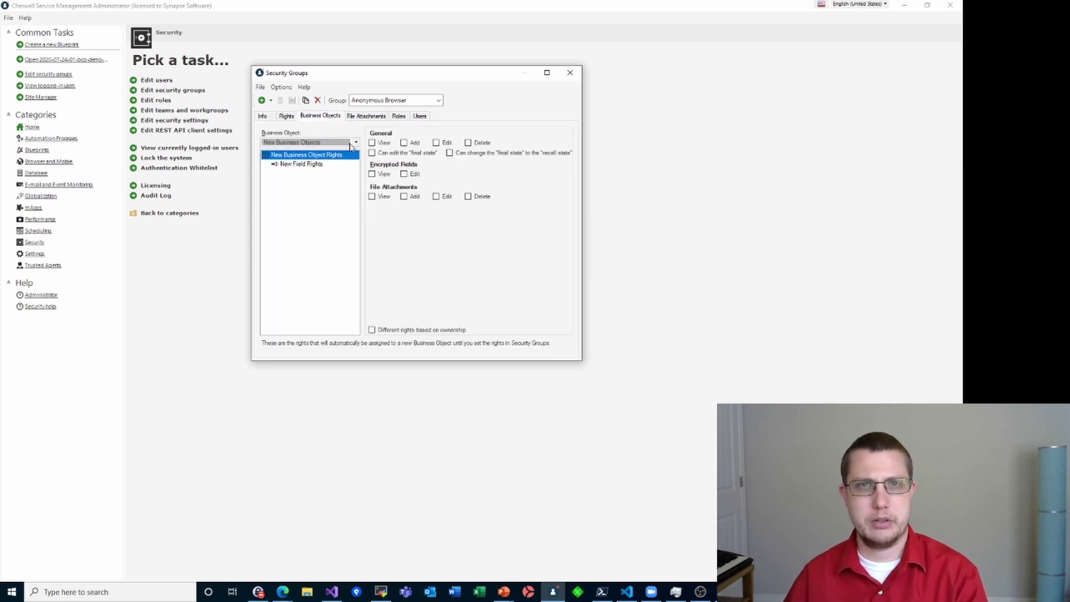
{"action": "left_click", "coordinate": [351, 144]}
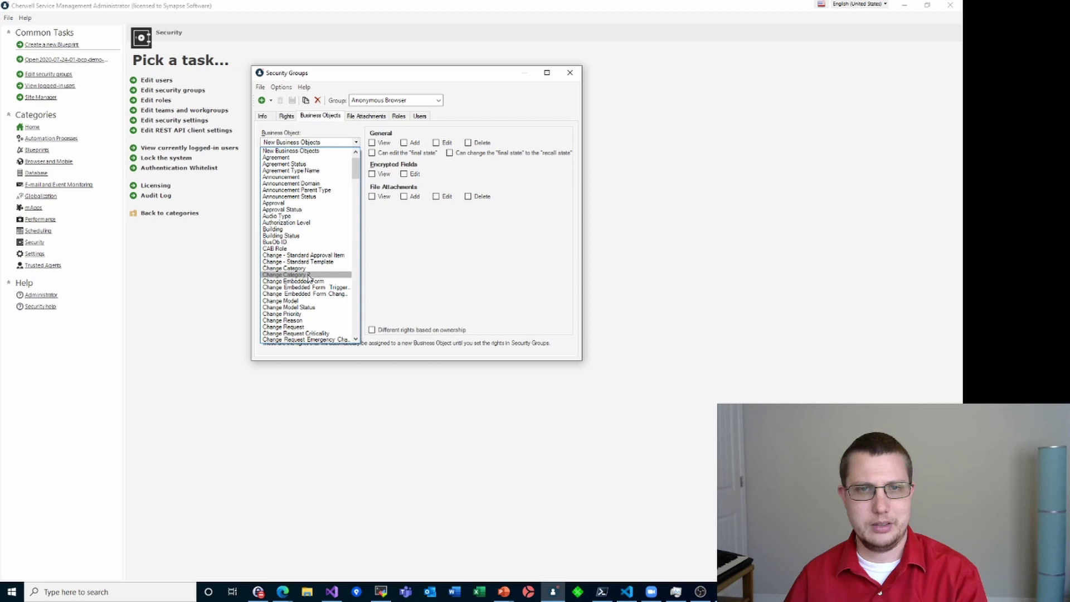
{"action": "scroll", "coordinate": [309, 277], "scroll_direction": "down", "scroll_amount": 15}
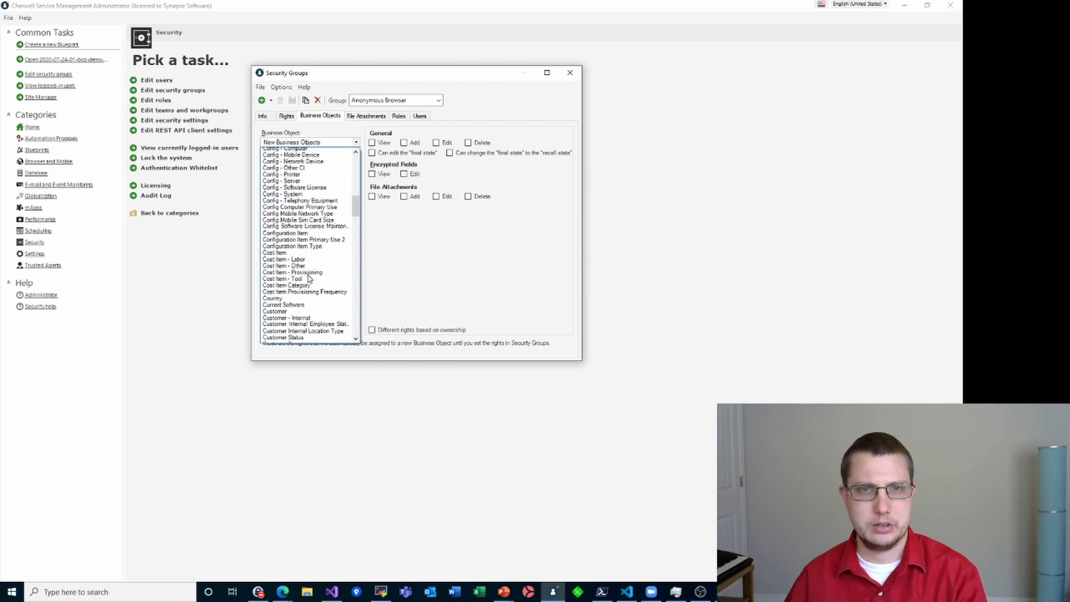
{"action": "scroll", "coordinate": [310, 279], "scroll_direction": "down", "scroll_amount": 20}
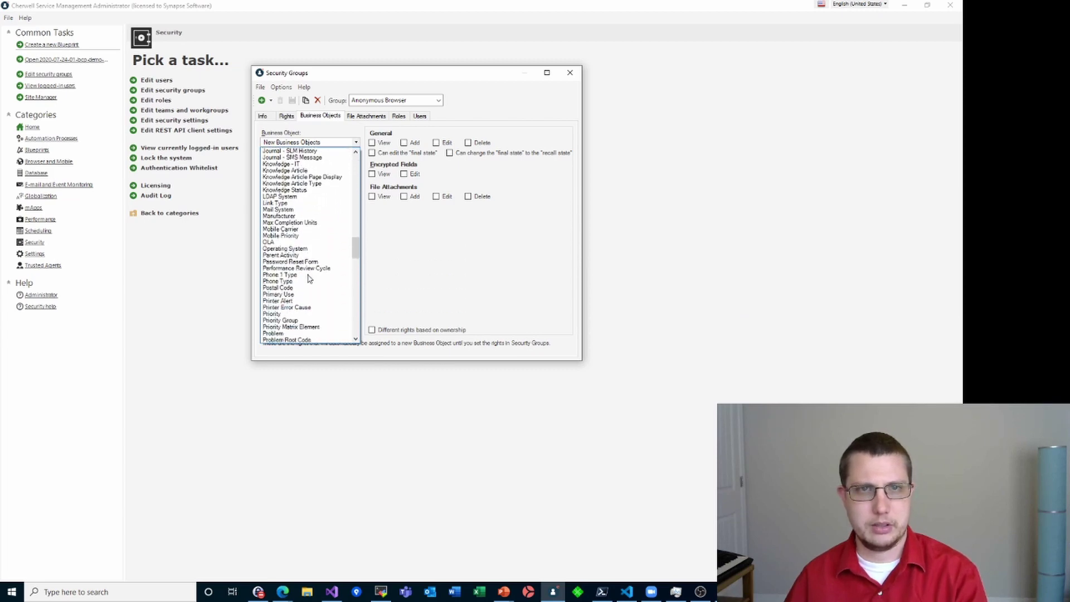
{"action": "scroll", "coordinate": [310, 279], "scroll_direction": "up", "scroll_amount": 1}
{"action": "left_click", "coordinate": [292, 154]}
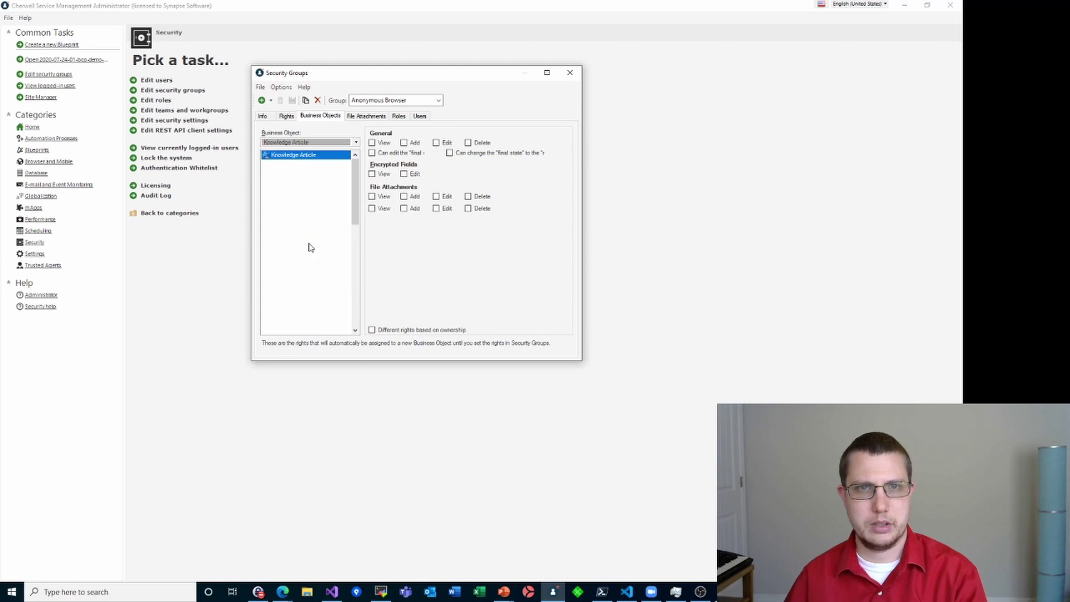
{"action": "left_click", "coordinate": [377, 143]}
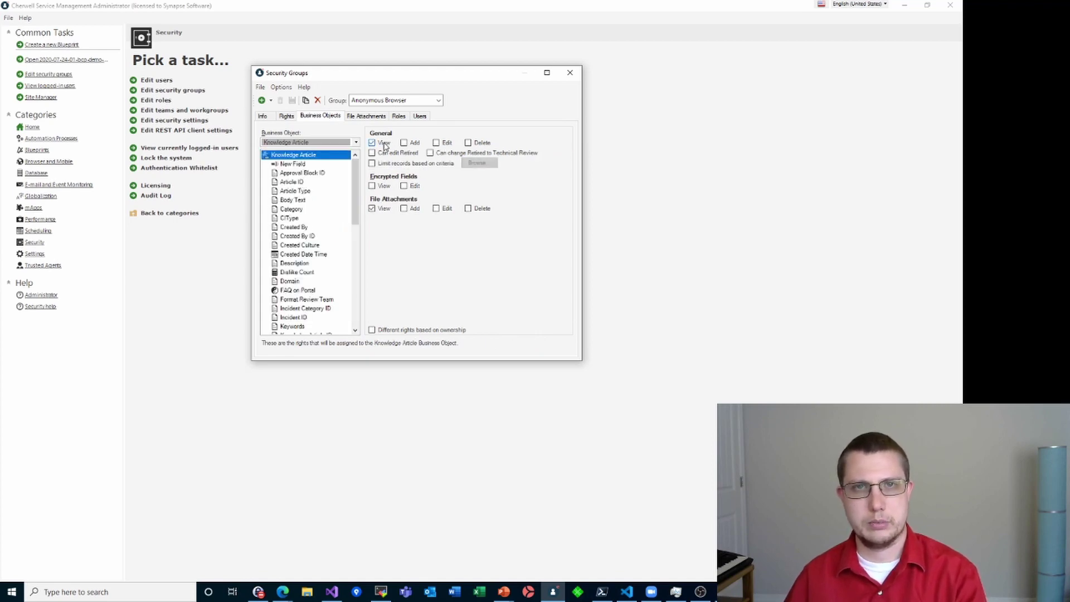
- Step through the Knowledge Article field rights down to Voted, then back up to the object's overall rights
{"action": "left_click", "coordinate": [306, 167]}
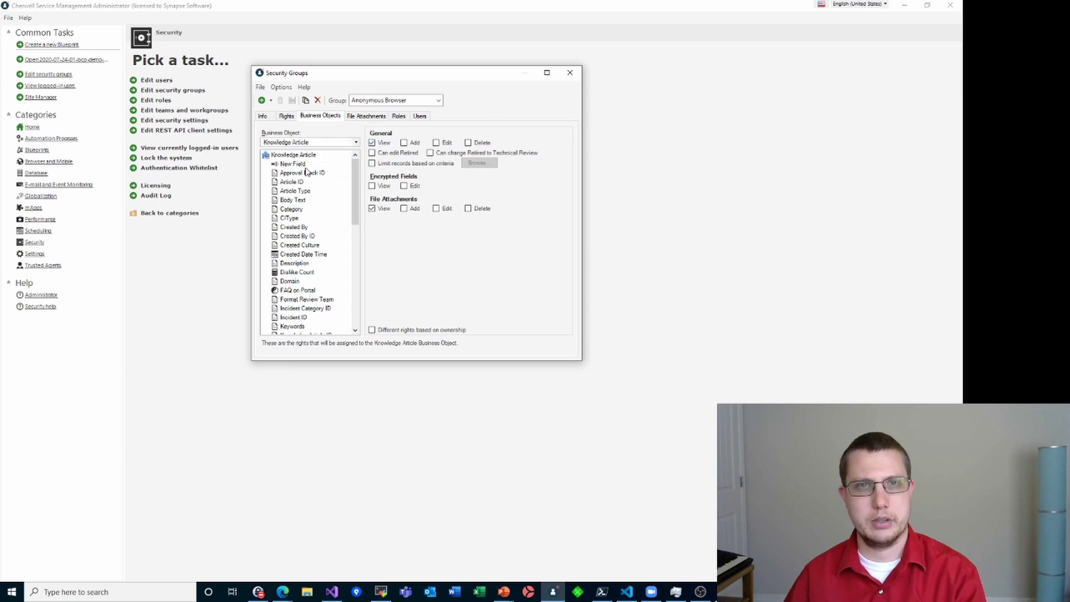
{"action": "key", "text": "Down"}
{"action": "key", "text": "Down"}
{"action": "key", "text": "Down"}
{"action": "key", "text": "Down"}
{"action": "key", "text": "Down"}
{"action": "key", "text": "Down"}
{"action": "key", "text": "Down"}
{"action": "key", "text": "Down"}
{"action": "key", "text": "Down"}
{"action": "key", "text": "Down"}
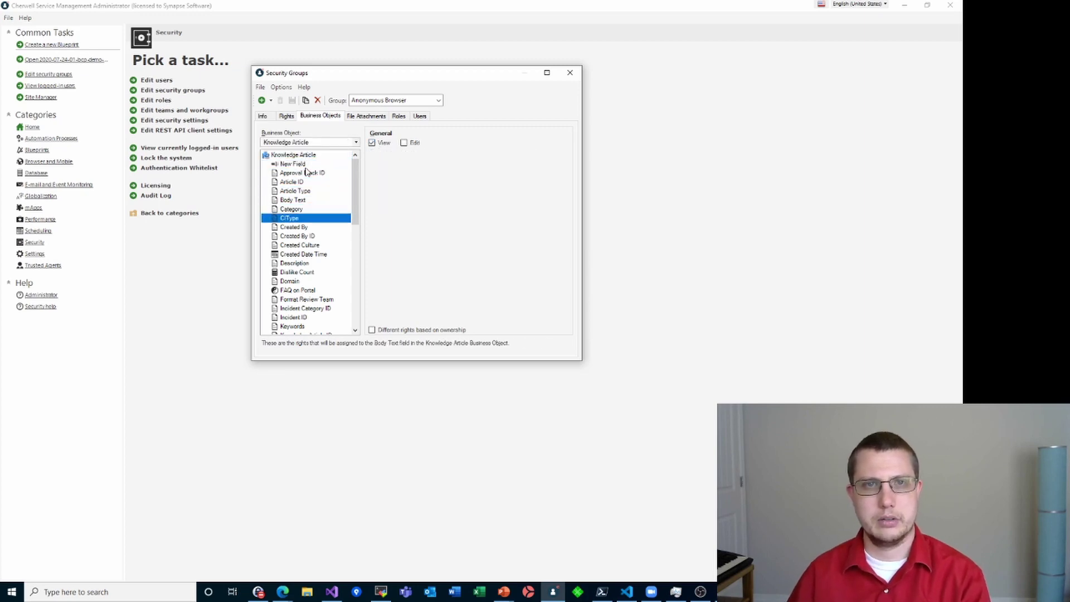
{"action": "key", "text": "Down"}
{"action": "key", "text": "Down"}
{"action": "key", "text": "Down"}
{"action": "key", "text": "Down"}
{"action": "key", "text": "Down"}
{"action": "key", "text": "Down"}
{"action": "key", "text": "Down"}
{"action": "key", "text": "Down"}
{"action": "key", "text": "Down"}
{"action": "key", "text": "Down"}
{"action": "key", "text": "Down"}
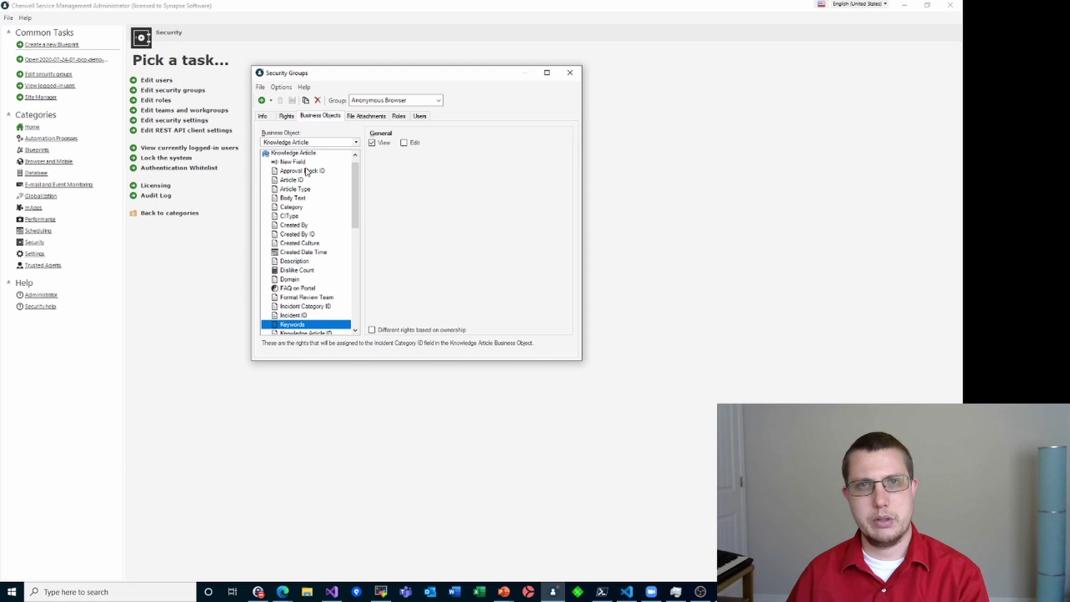
{"action": "key", "text": "Down"}
{"action": "key", "text": "Down"}
{"action": "key", "text": "Down"}
{"action": "key", "text": "Down"}
{"action": "key", "text": "Down"}
{"action": "key", "text": "Down"}
{"action": "key", "text": "Down"}
{"action": "key", "text": "Down"}
{"action": "key", "text": "Down"}
{"action": "key", "text": "Down"}
{"action": "key", "text": "Down"}
{"action": "key", "text": "Down"}
{"action": "key", "text": "Down"}
{"action": "key", "text": "Down"}
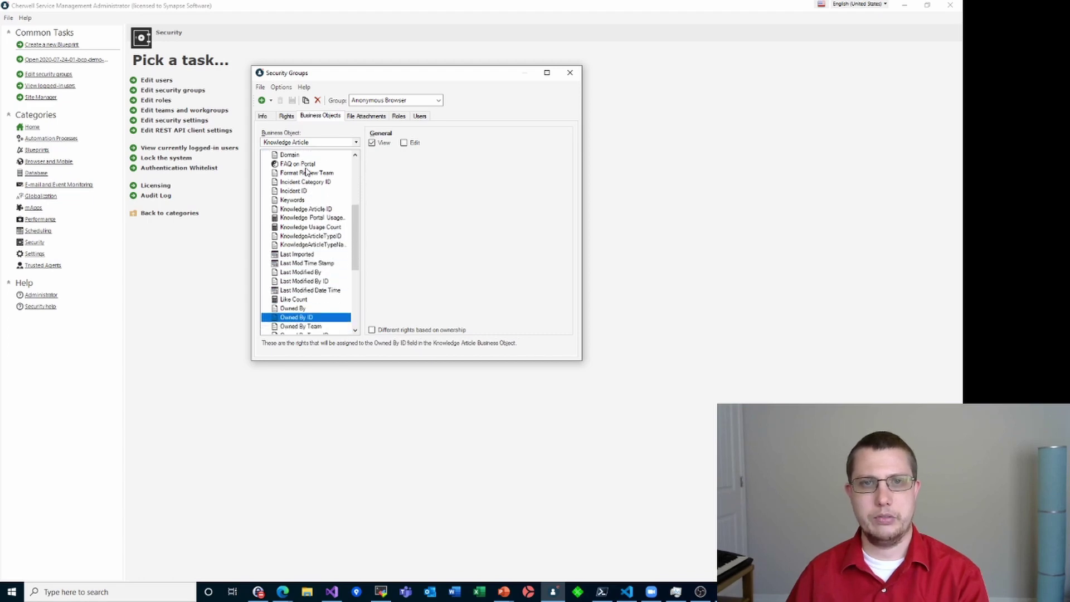
{"action": "key", "text": "Down"}
{"action": "key", "text": "Down"}
{"action": "key", "text": "Down"}
{"action": "key", "text": "Down"}
{"action": "key", "text": "Down"}
{"action": "key", "text": "Down"}
{"action": "key", "text": "Down"}
{"action": "key", "text": "Down"}
{"action": "key", "text": "Down"}
{"action": "key", "text": "Down"}
{"action": "key", "text": "Down"}
{"action": "key", "text": "Down"}
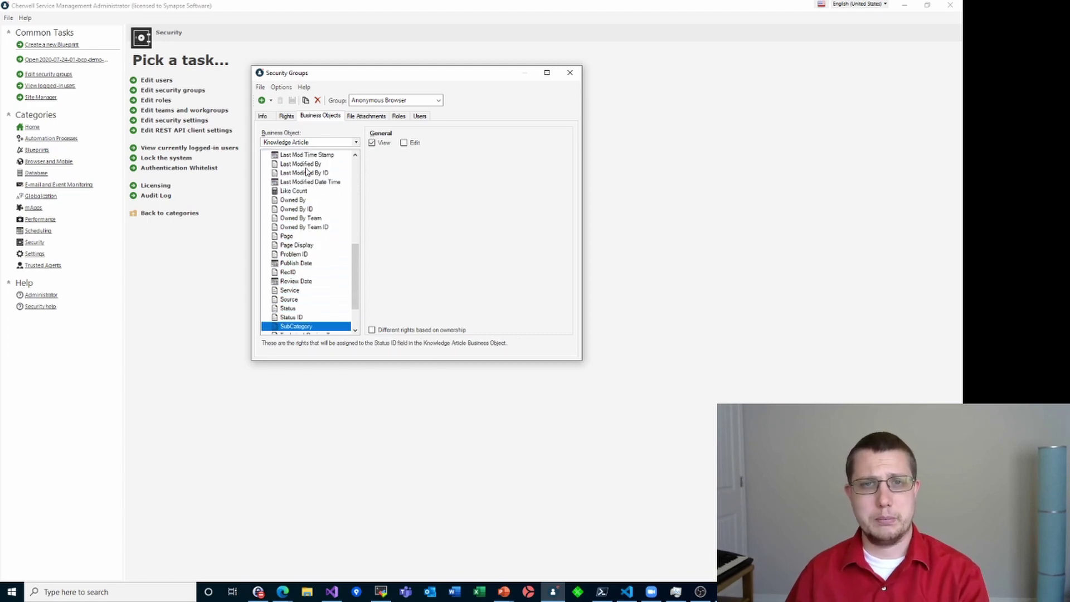
{"action": "key", "text": "Down"}
{"action": "key", "text": "Down"}
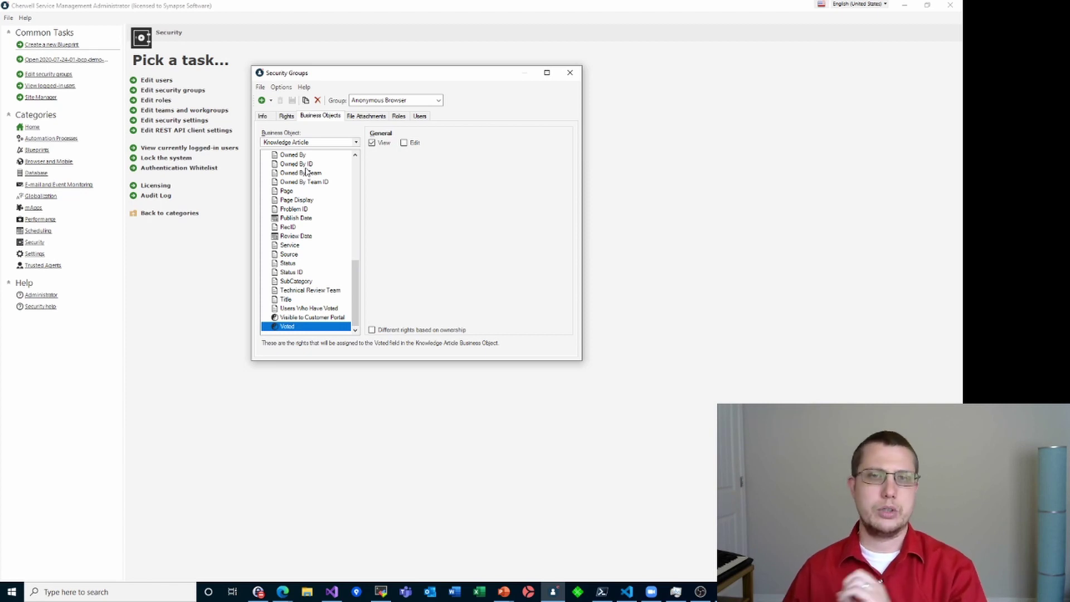
{"action": "key", "text": "Up"}
{"action": "key", "text": "Up"}
{"action": "key", "text": "Up"}
{"action": "key", "text": "Up"}
{"action": "key", "text": "Up"}
{"action": "key", "text": "Up"}
{"action": "key", "text": "Up"}
{"action": "key", "text": "Up"}
{"action": "key", "text": "Up"}
{"action": "key", "text": "Up"}
{"action": "key", "text": "Up"}
{"action": "key", "text": "Up"}
{"action": "key", "text": "Up"}
{"action": "key", "text": "Up"}
{"action": "key", "text": "Up"}
{"action": "key", "text": "Up"}
{"action": "key", "text": "Up"}
{"action": "key", "text": "Up"}
{"action": "key", "text": "Up"}
{"action": "key", "text": "Up"}
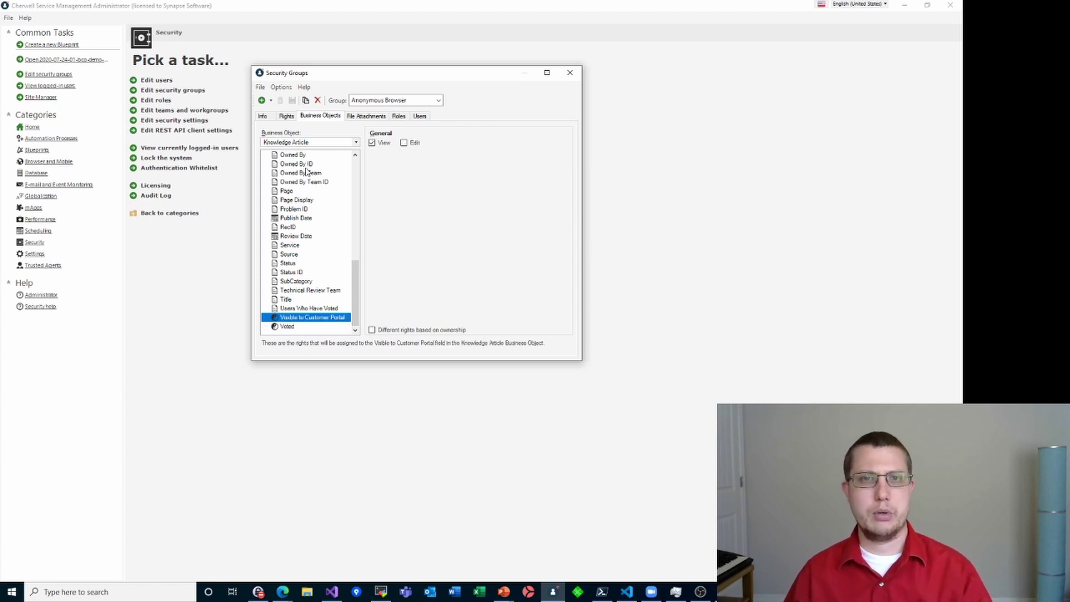
{"action": "key", "text": "Up"}
{"action": "key", "text": "Up"}
{"action": "key", "text": "Up"}
{"action": "key", "text": "Up"}
{"action": "key", "text": "Up"}
{"action": "key", "text": "Up"}
{"action": "key", "text": "Up"}
{"action": "key", "text": "Up"}
{"action": "key", "text": "Up"}
{"action": "key", "text": "Up"}
{"action": "key", "text": "Up"}
{"action": "key", "text": "Up"}
{"action": "key", "text": "Up"}
{"action": "key", "text": "Up"}
{"action": "key", "text": "Up"}
{"action": "key", "text": "Up"}
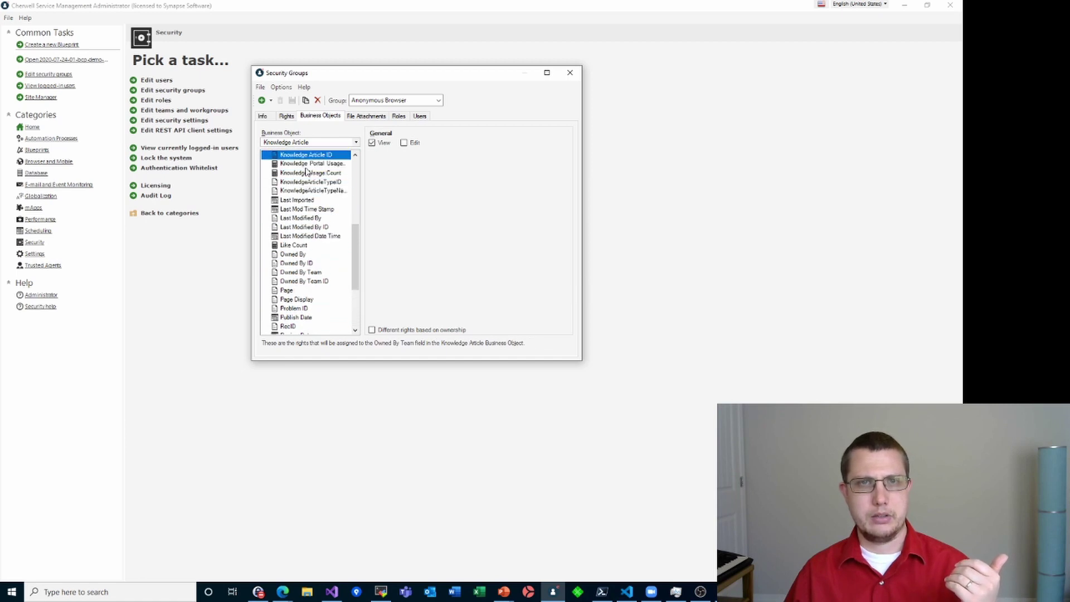
{"action": "key", "text": "Up"}
{"action": "key", "text": "Up"}
{"action": "key", "text": "Up"}
{"action": "key", "text": "Up"}
{"action": "key", "text": "Up"}
{"action": "key", "text": "Up"}
{"action": "key", "text": "Up"}
{"action": "key", "text": "Up"}
{"action": "key", "text": "Up"}
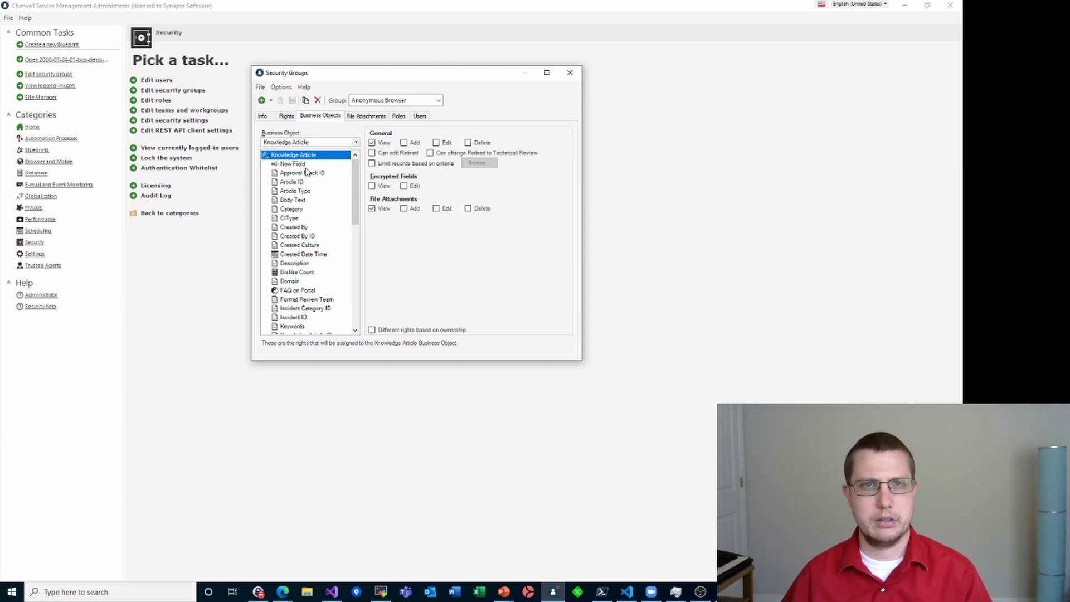
- Review the default New Field rights for Knowledge Article, then leave the Security Groups editor
{"action": "left_click", "coordinate": [303, 167]}
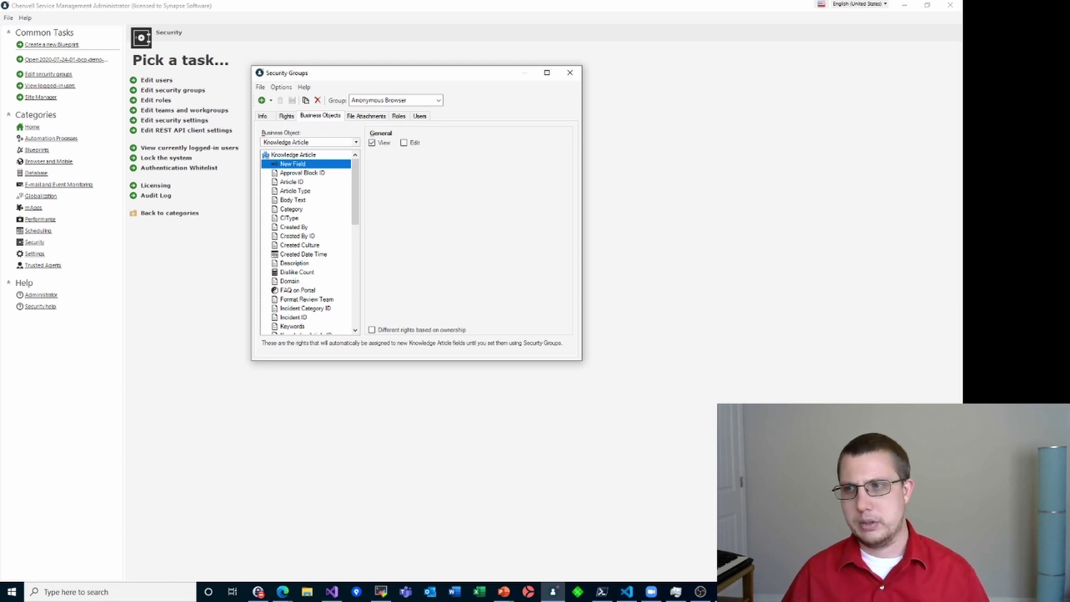
{"action": "key", "text": "alt+Tab"}
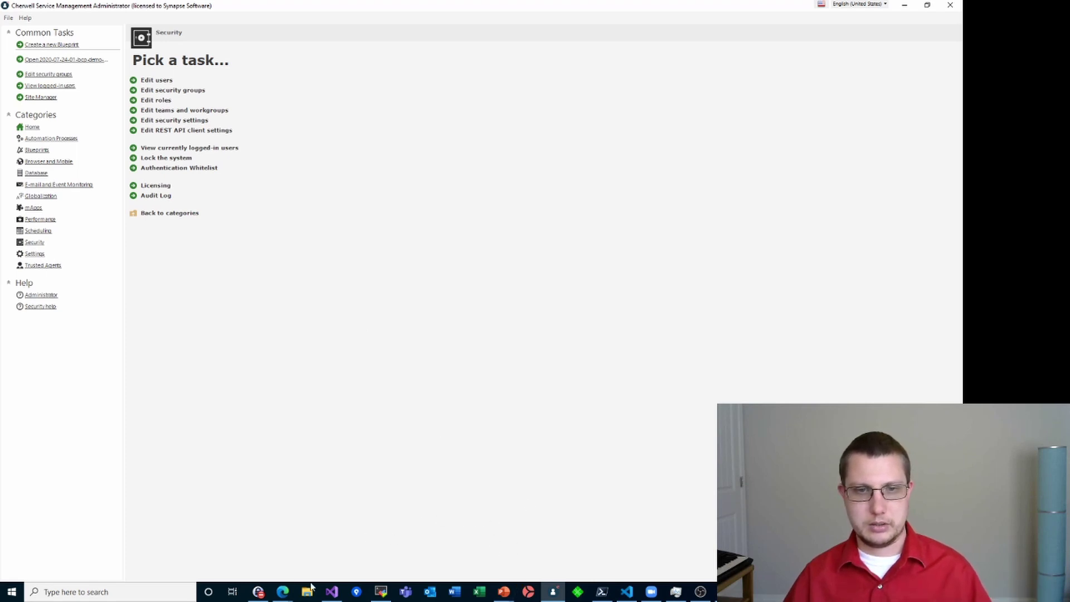
- Bring the portal forward in the browser, close the stray Synapse Software tab, and return to the portal home
{"action": "left_click", "coordinate": [277, 595]}
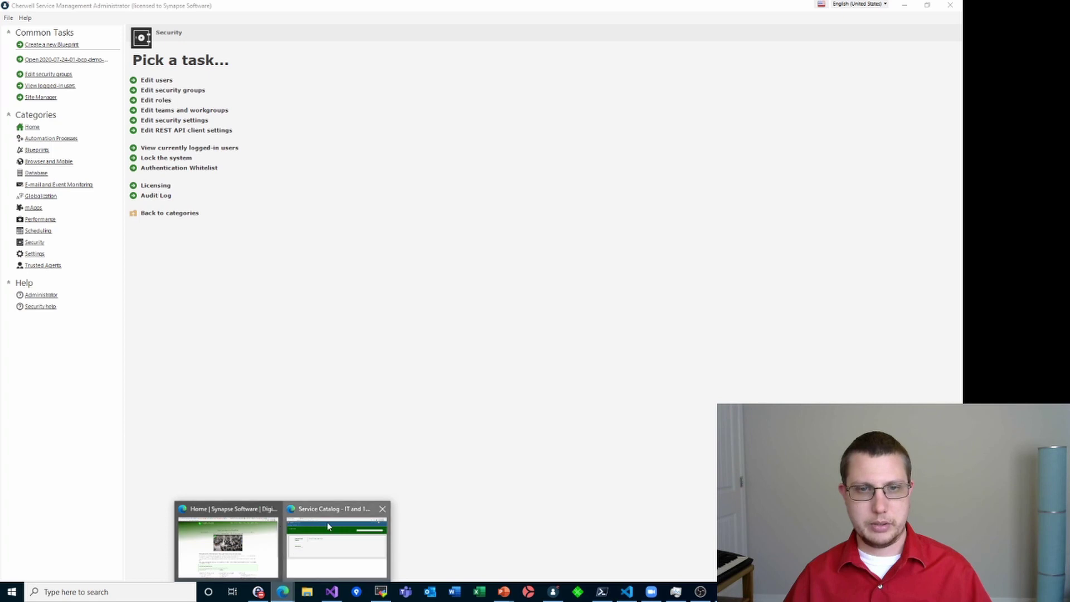
{"action": "left_click", "coordinate": [329, 527]}
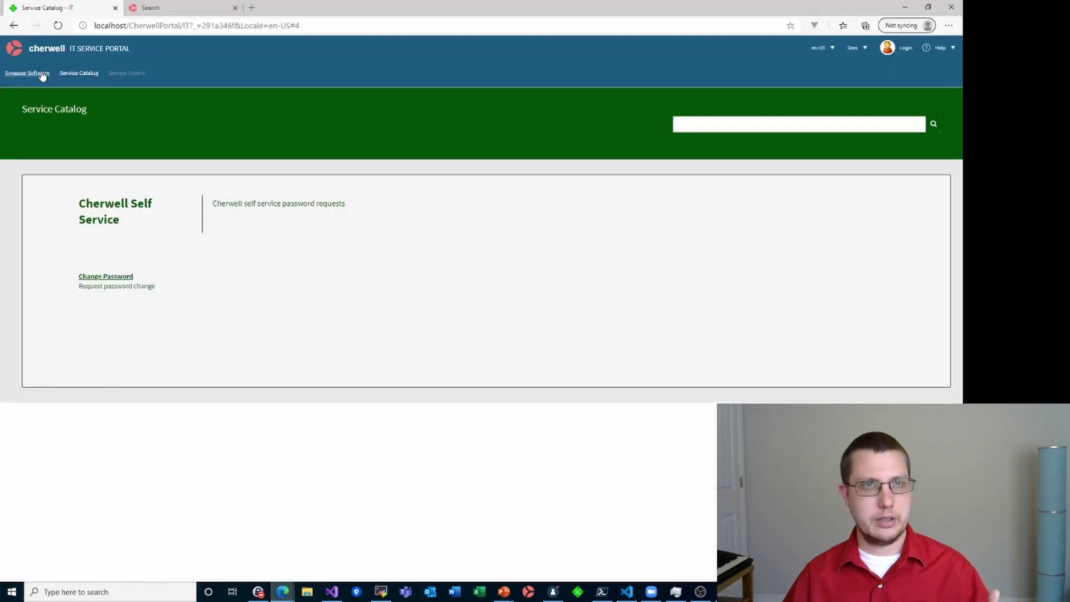
{"action": "left_click", "coordinate": [19, 55]}
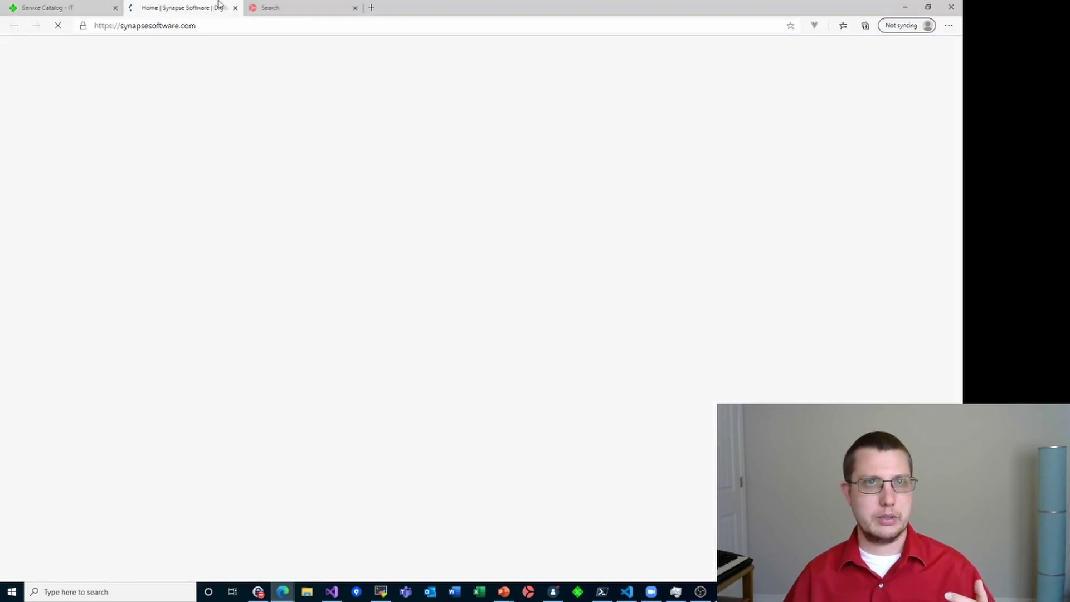
{"action": "left_click", "coordinate": [235, 8]}
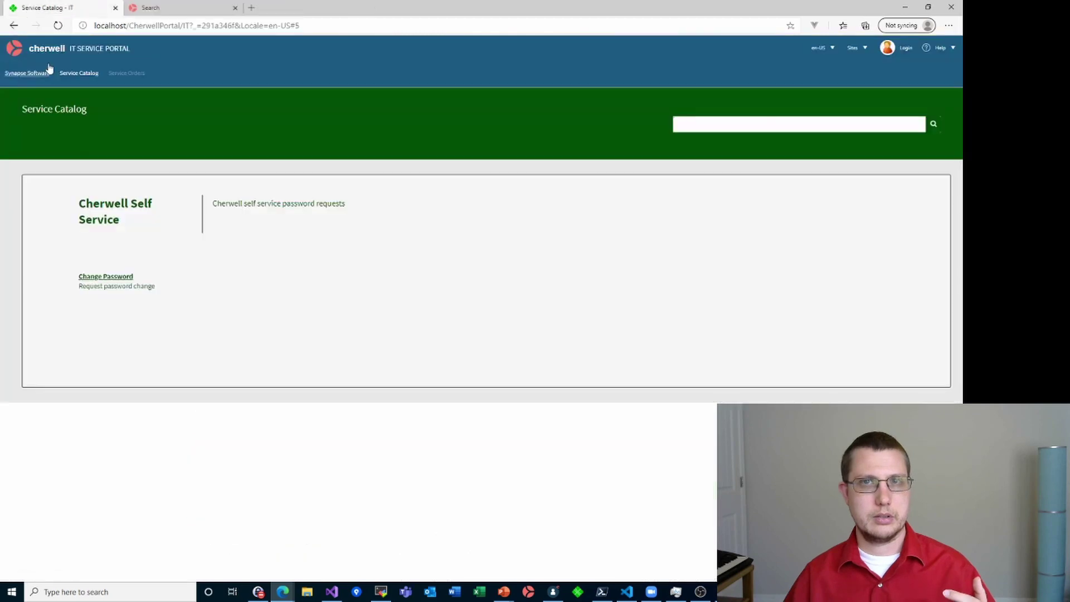
{"action": "left_click", "coordinate": [24, 52]}
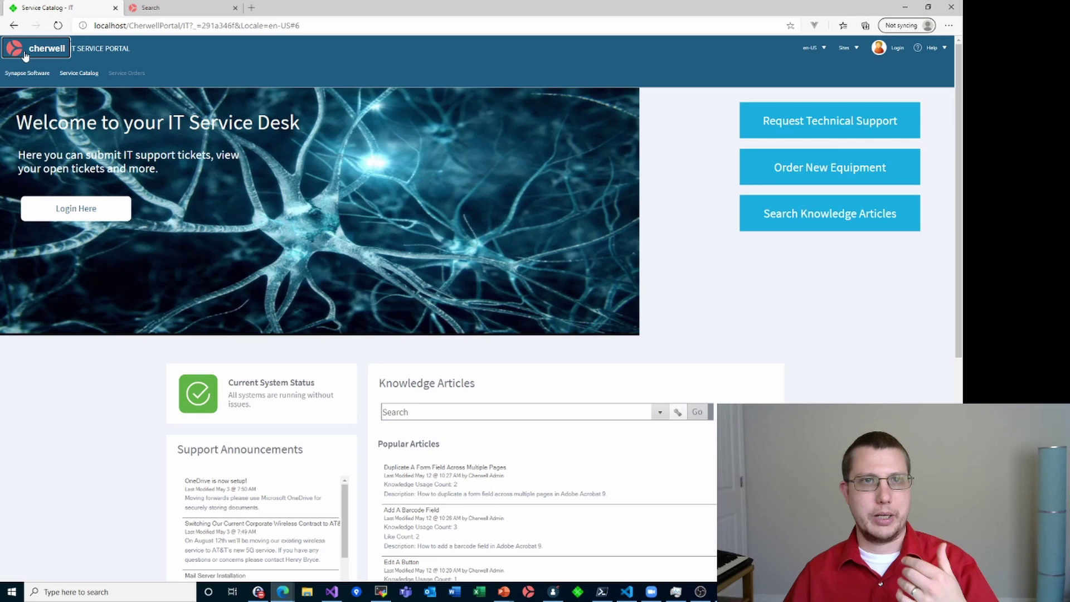
- Browse Service Catalog > Account Management > Cherwell Self Service anonymously, then go back to the home page
{"action": "left_click", "coordinate": [85, 78]}
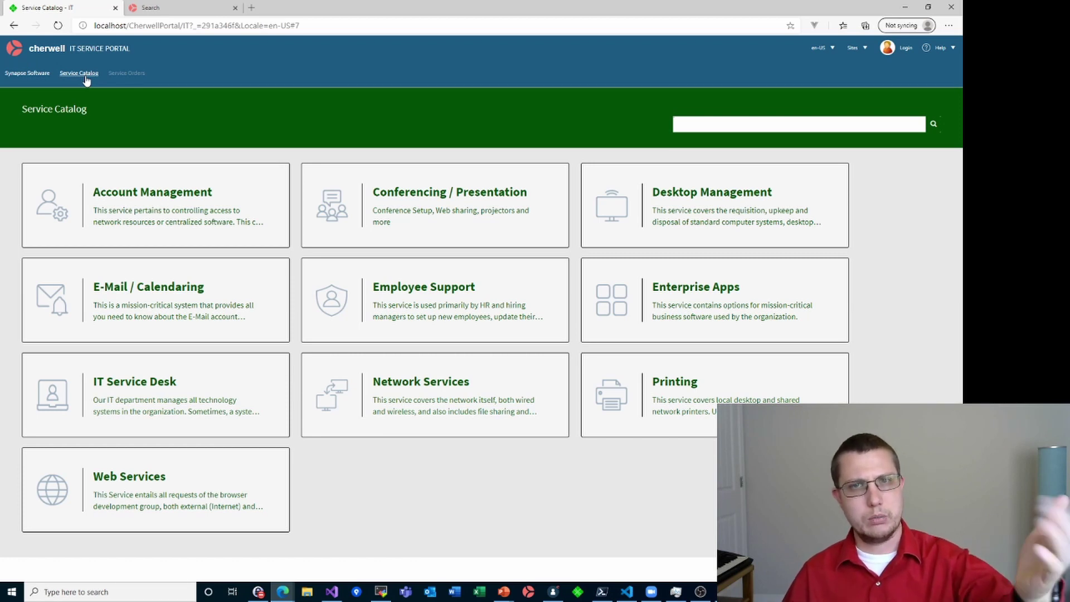
{"action": "left_click", "coordinate": [130, 202]}
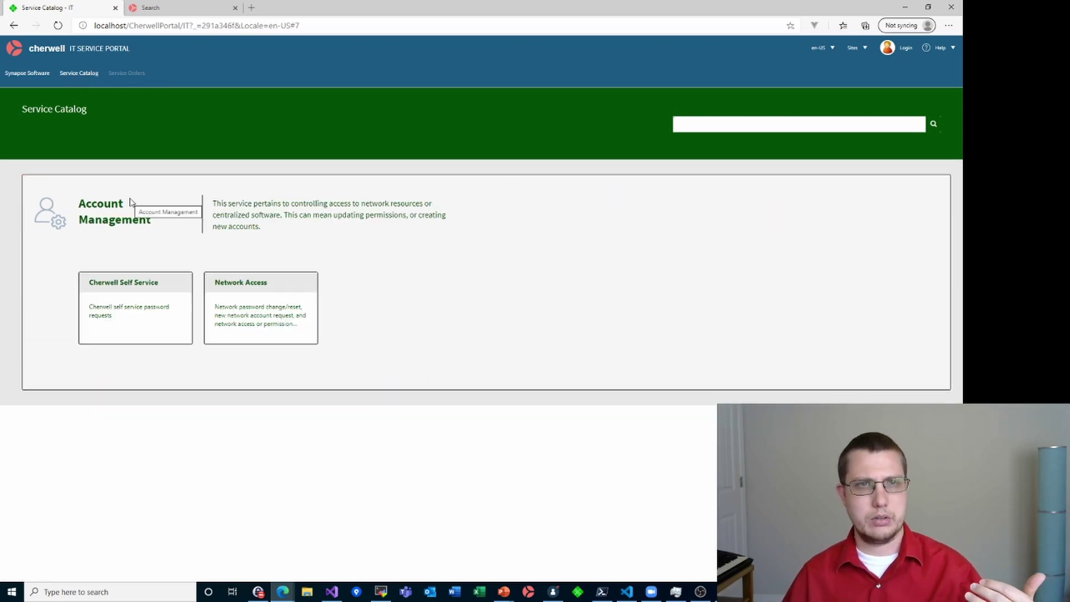
{"action": "left_click", "coordinate": [138, 287]}
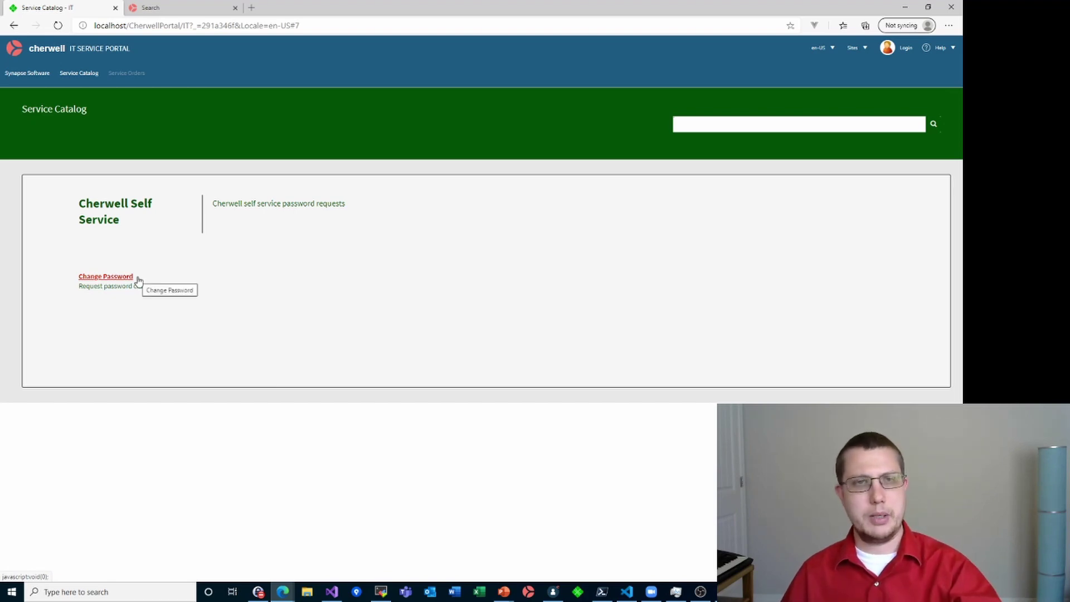
{"action": "left_click", "coordinate": [32, 50]}
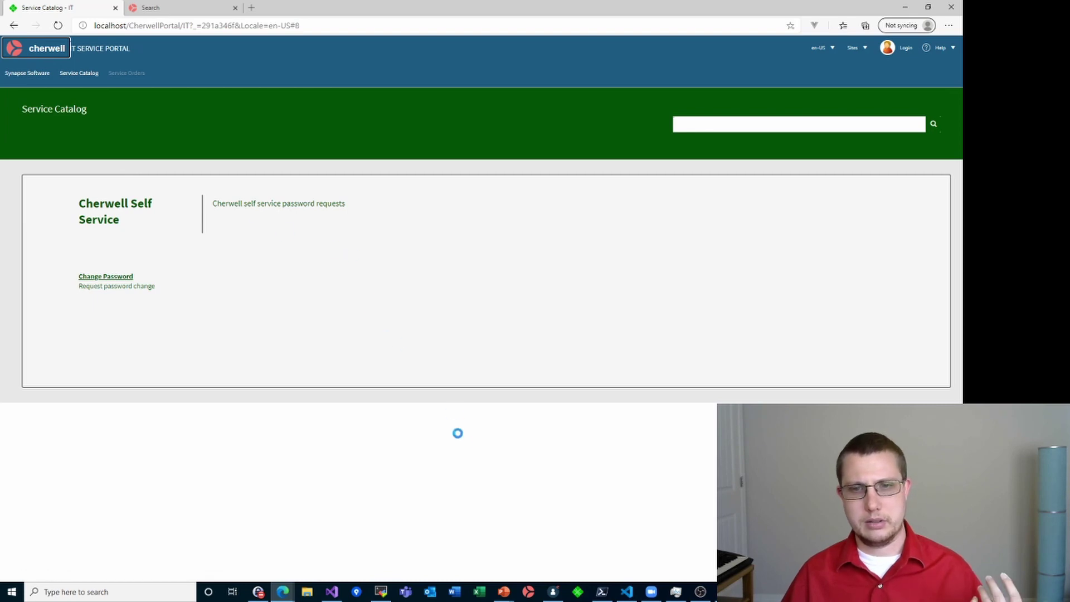
- Open the IT site for editing from Browser and Mobile > Site Manager
{"action": "left_click", "coordinate": [553, 592]}
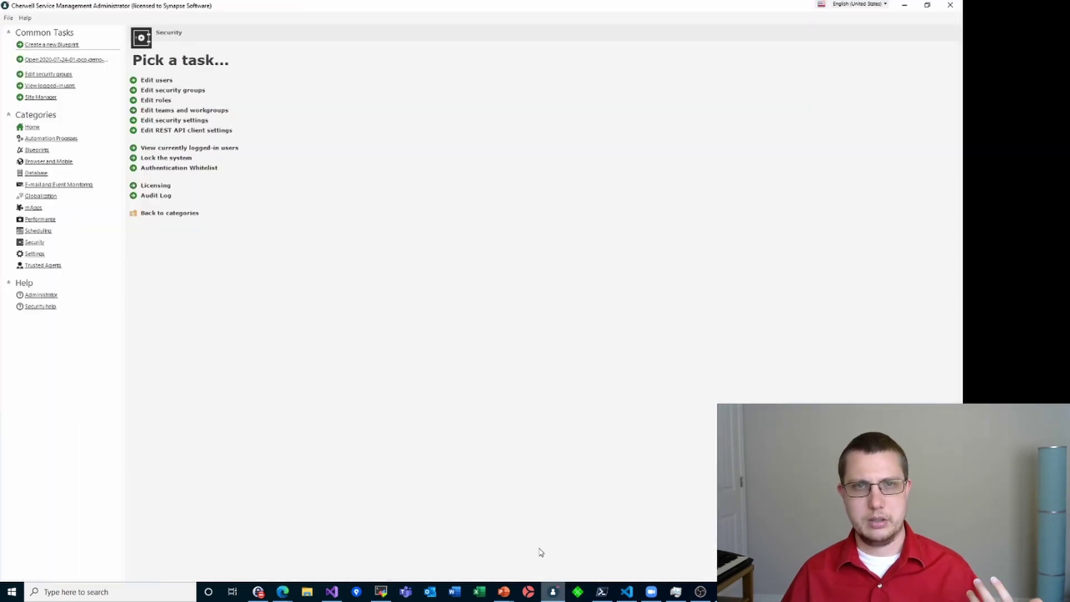
{"action": "left_click", "coordinate": [46, 162]}
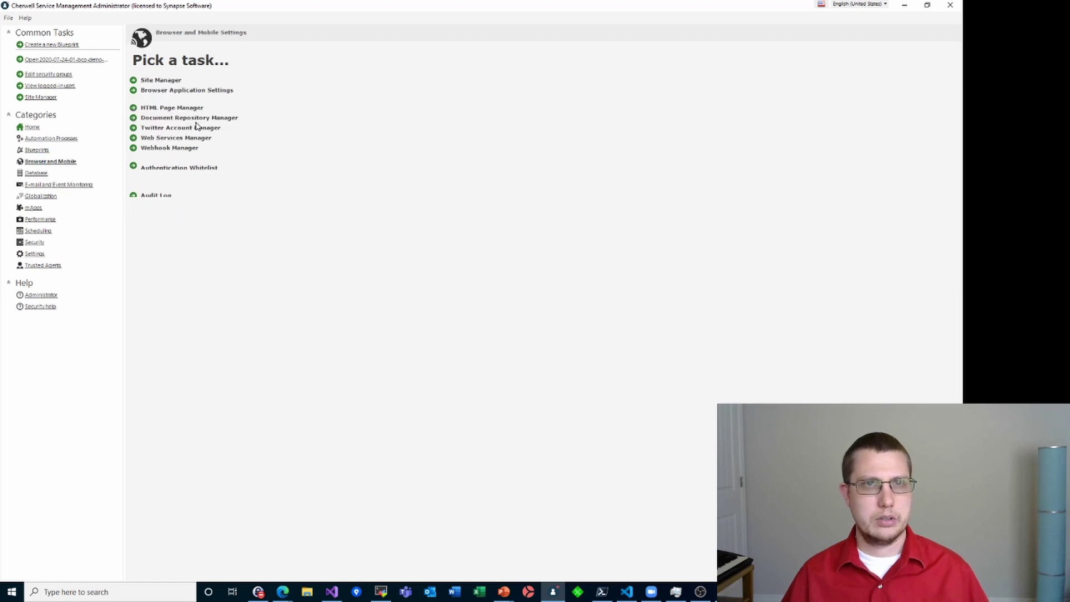
{"action": "left_click", "coordinate": [164, 80]}
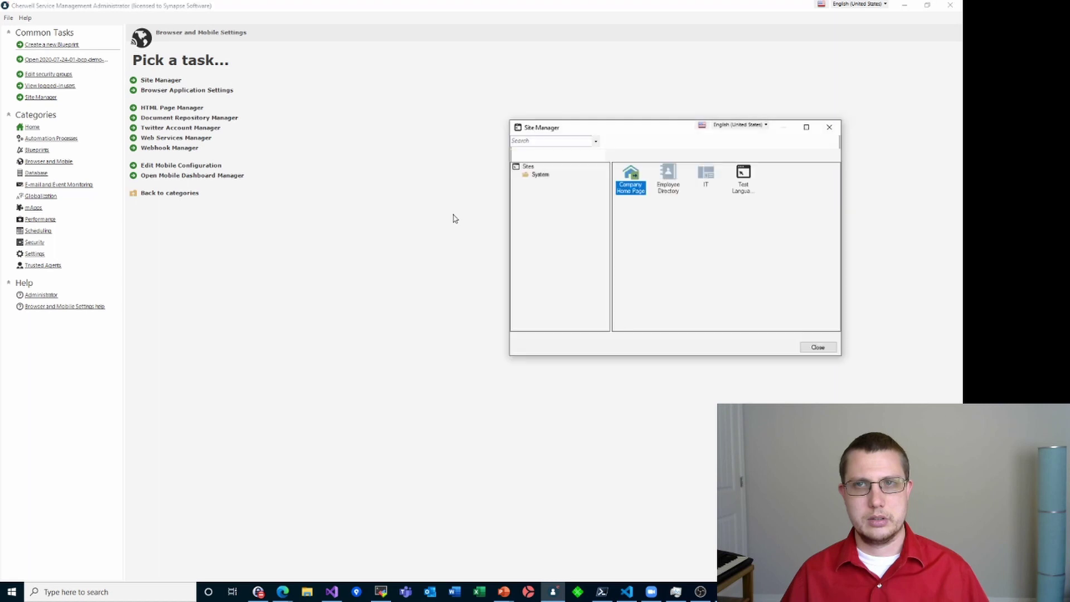
{"action": "right_click", "coordinate": [706, 182]}
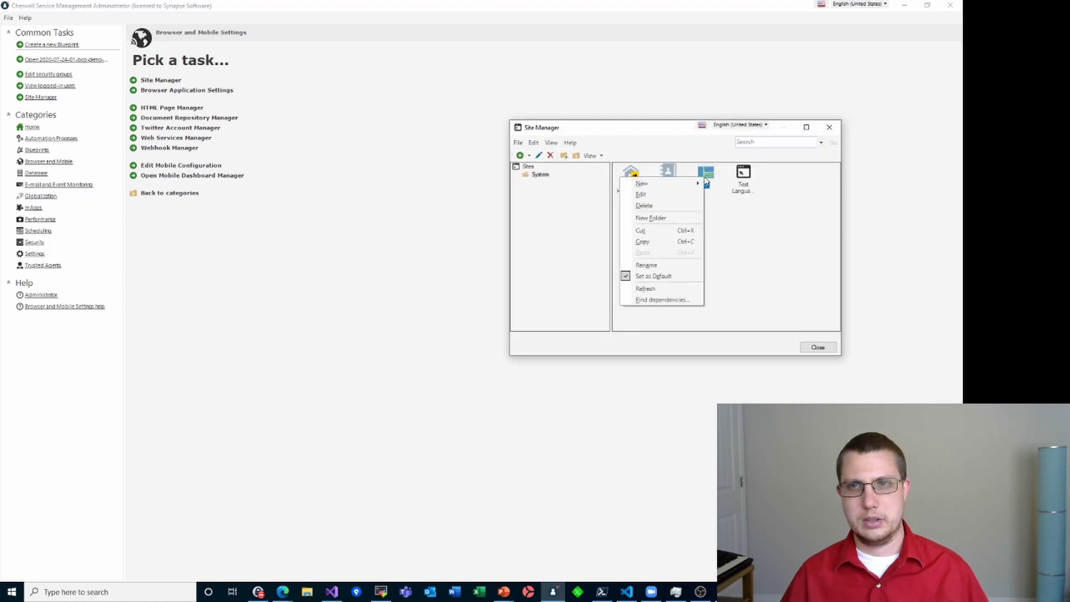
{"action": "left_click", "coordinate": [669, 198]}
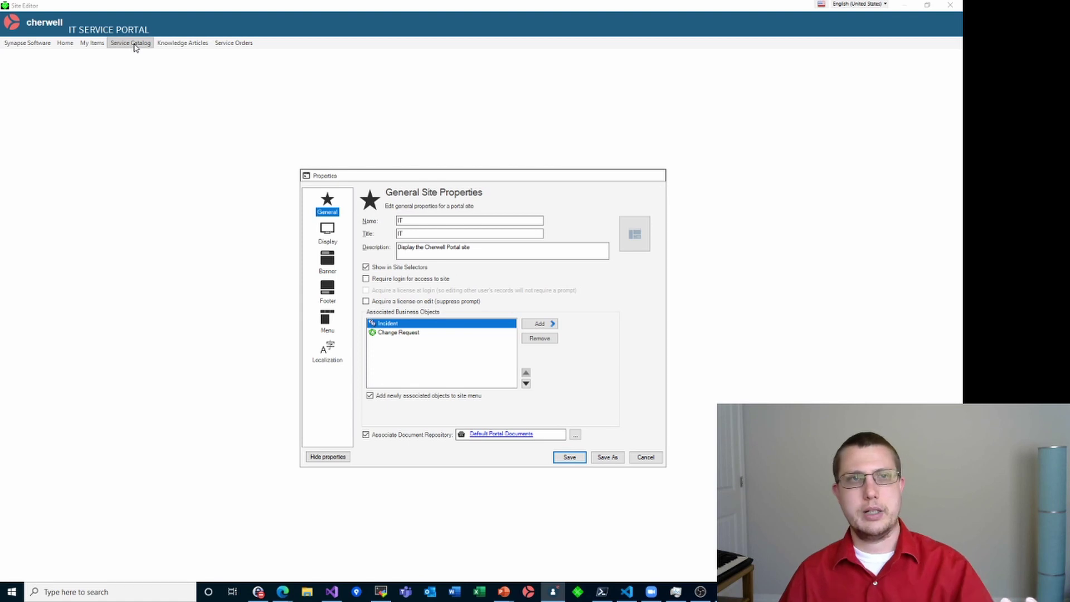
- Set the Service Catalog menu item's Visible security option to Always and review its action settings
{"action": "left_click", "coordinate": [129, 43]}
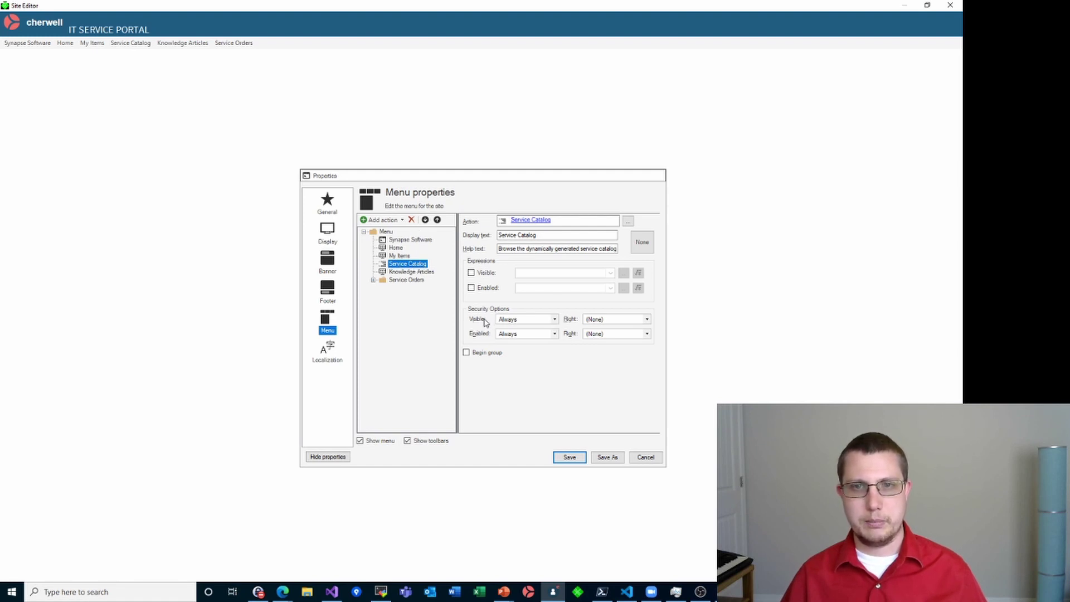
{"action": "left_click", "coordinate": [554, 322]}
{"action": "left_click", "coordinate": [544, 334]}
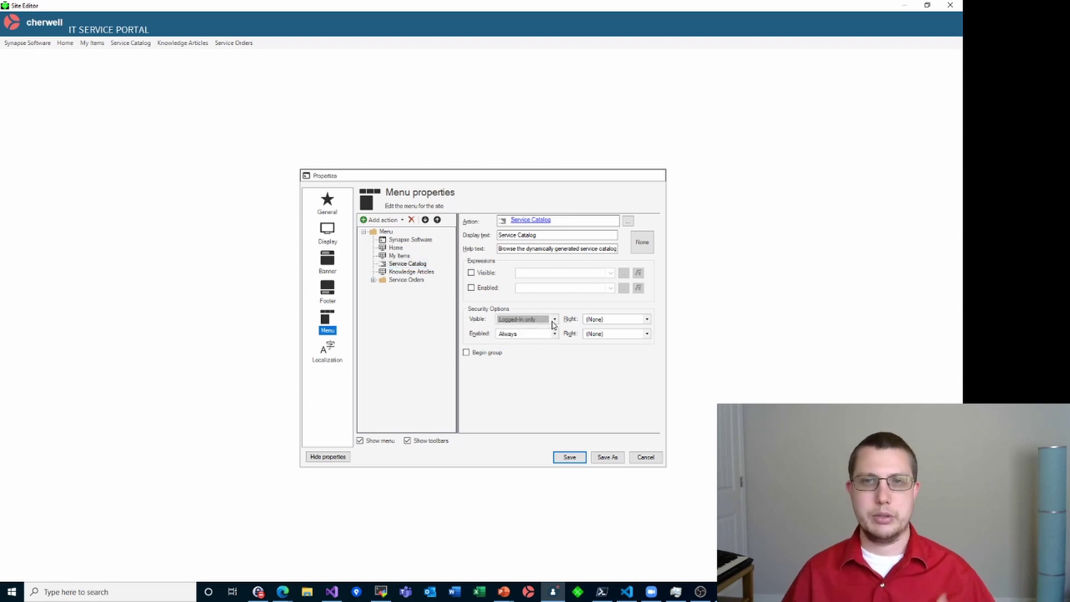
{"action": "left_click", "coordinate": [554, 321]}
{"action": "left_click", "coordinate": [508, 328]}
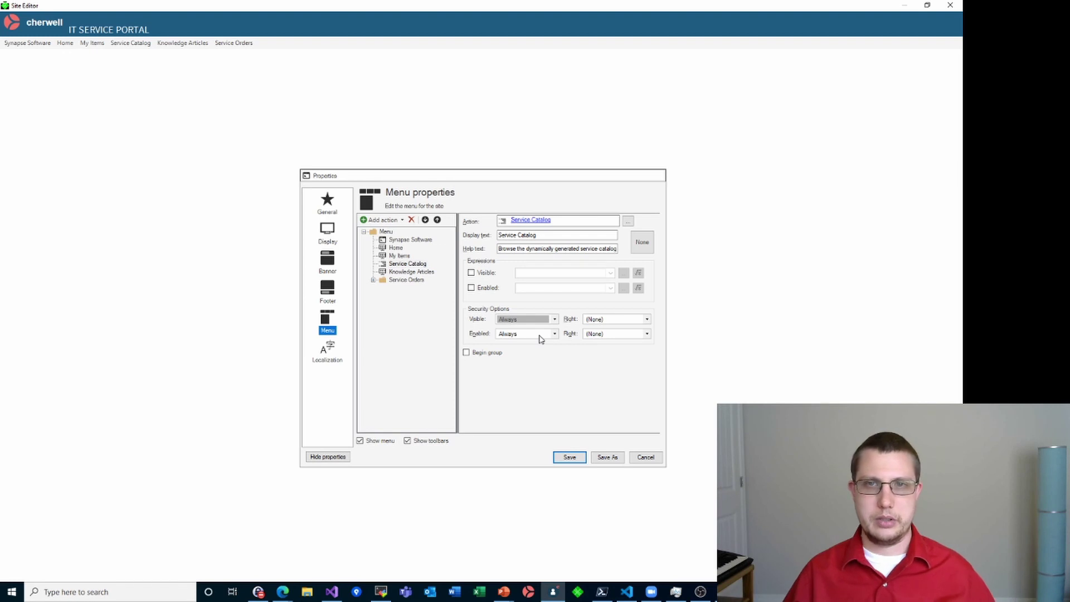
{"action": "left_click", "coordinate": [536, 221]}
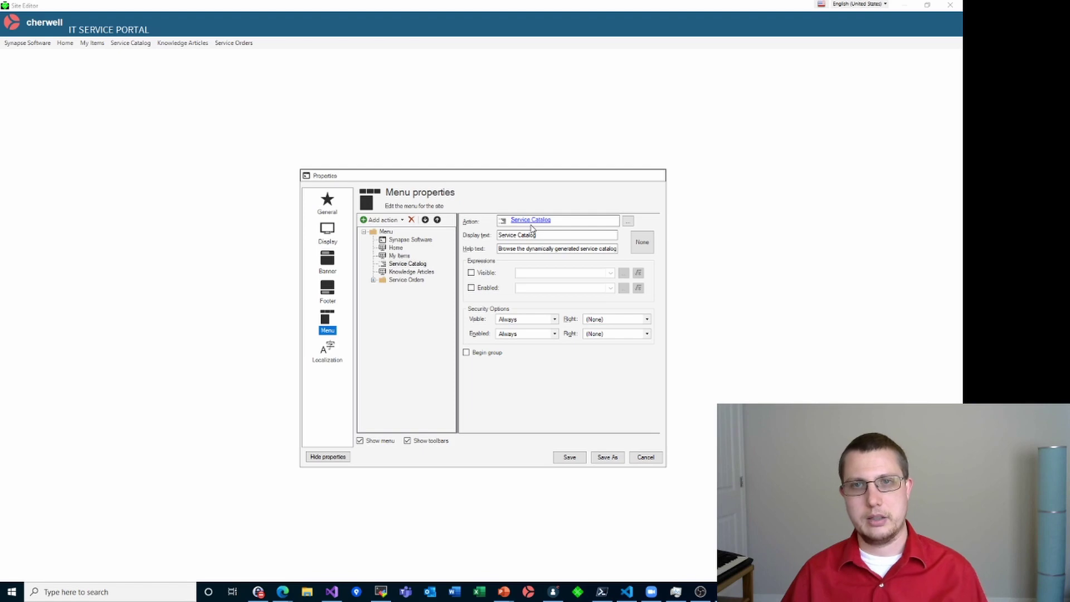
{"action": "left_click", "coordinate": [531, 223]}
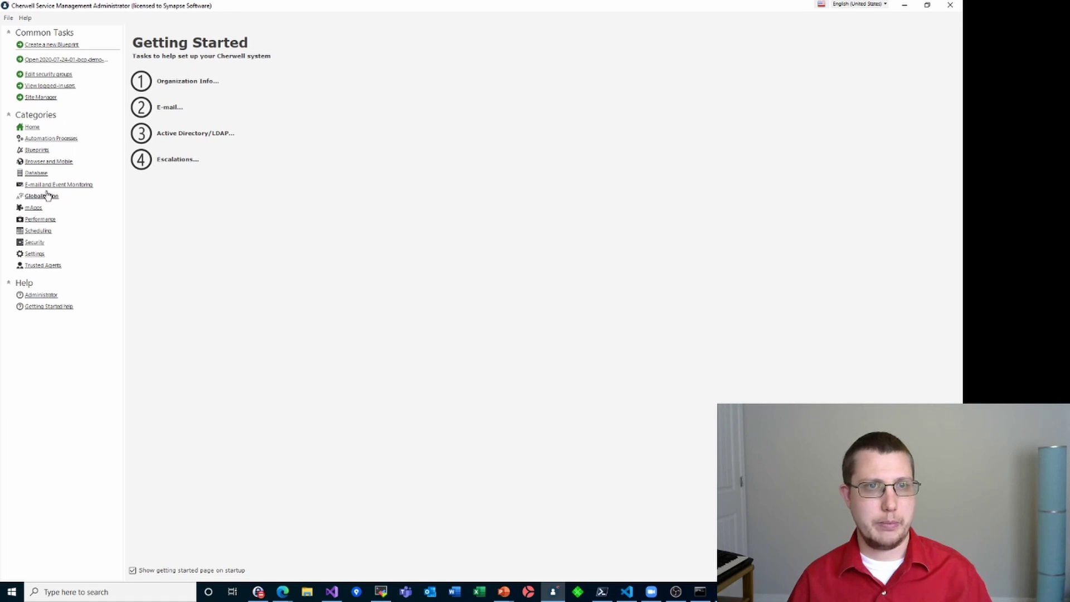
- Reopen the IT portal site for editing from Browser and Mobile > Site Manager
{"action": "left_click", "coordinate": [42, 163]}
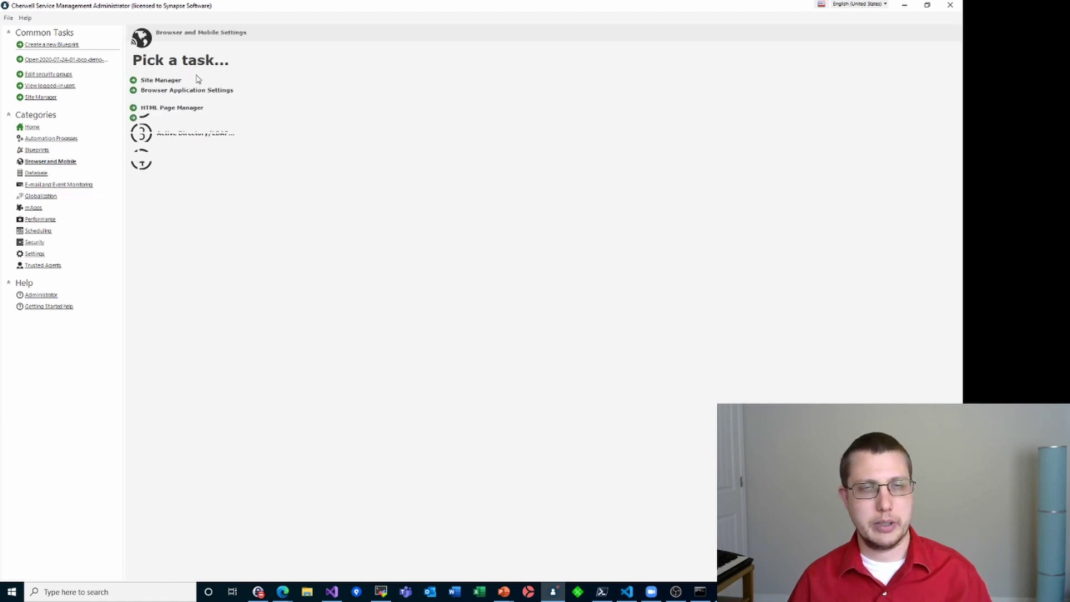
{"action": "left_click", "coordinate": [173, 82]}
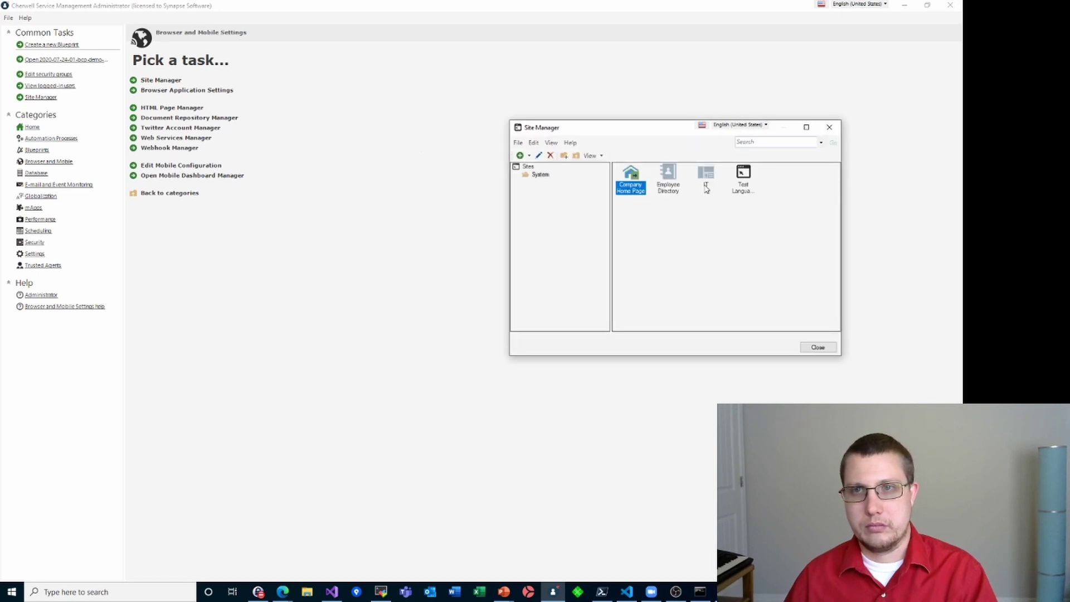
{"action": "left_click", "coordinate": [707, 187]}
{"action": "right_click", "coordinate": [708, 185]}
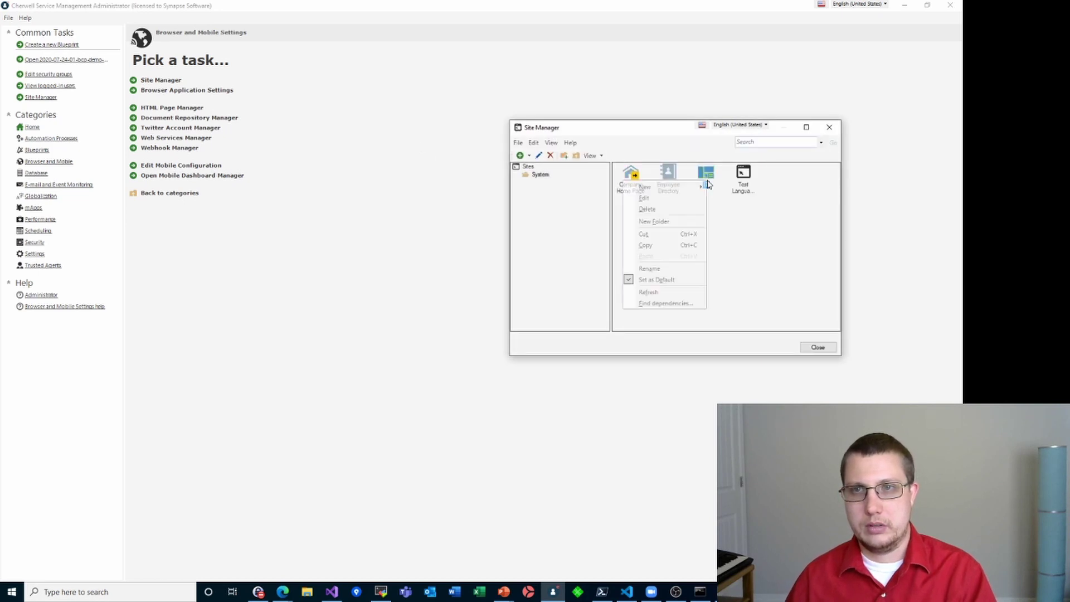
{"action": "left_click", "coordinate": [671, 196]}
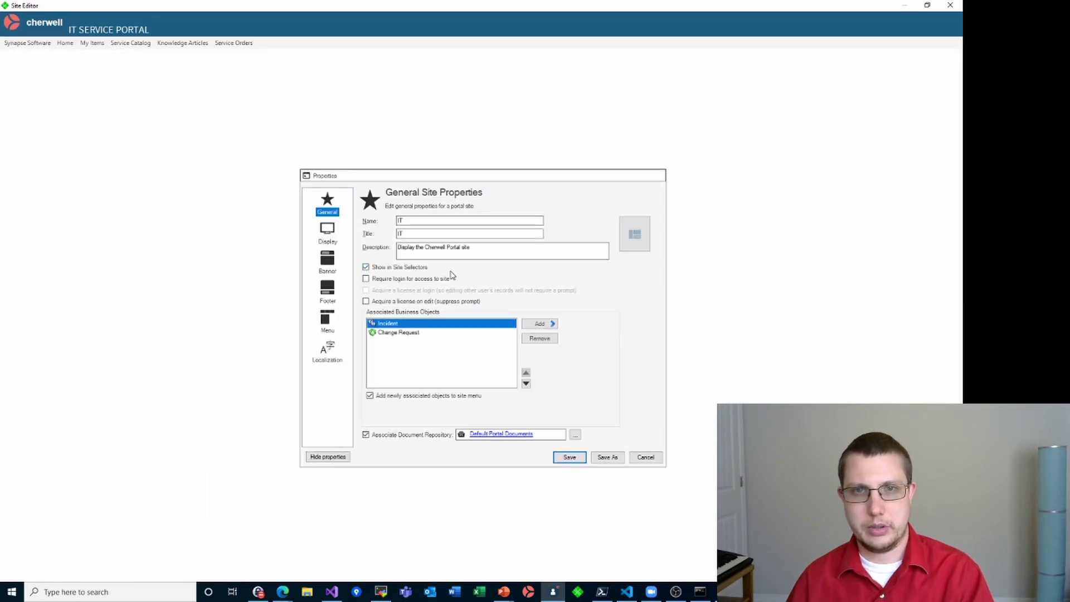
- Check the Display tab's Show on startup dashboard, Portal (not logged in), then switch to the browser
{"action": "left_click", "coordinate": [323, 240]}
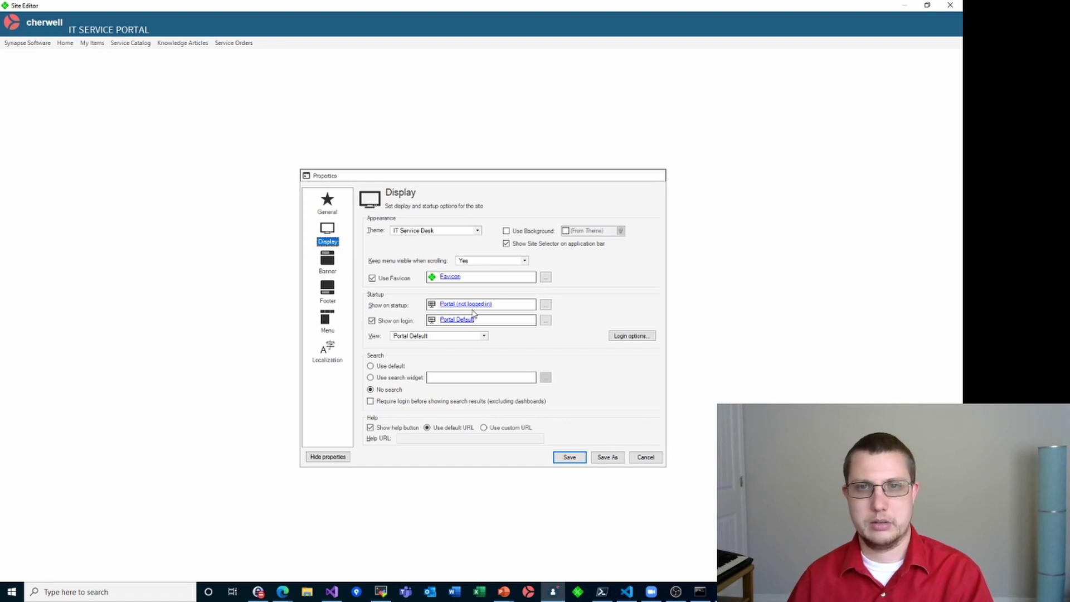
{"action": "left_click", "coordinate": [546, 306]}
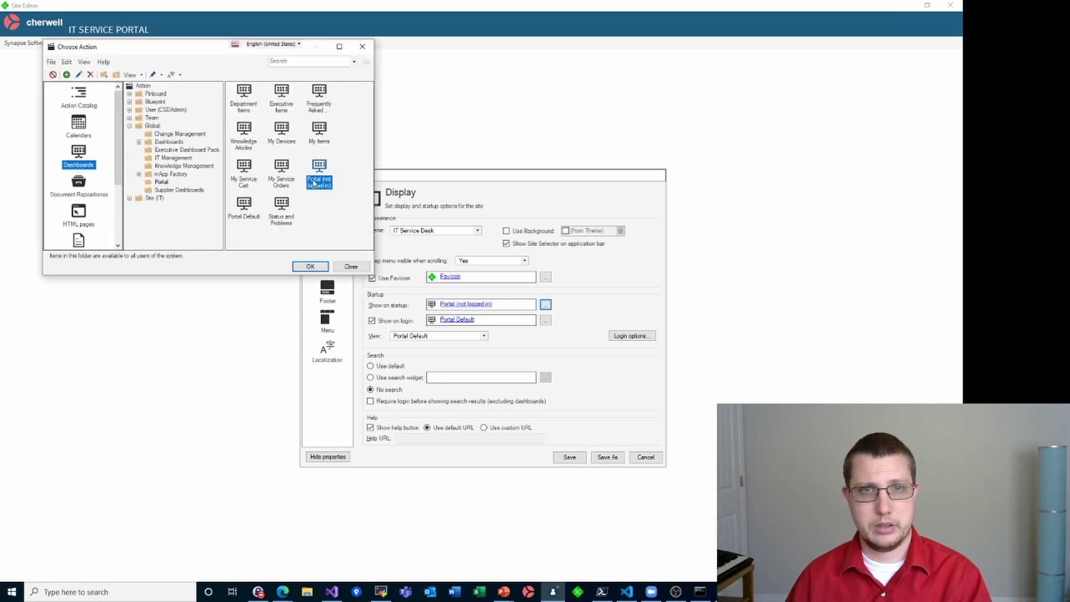
{"action": "right_click", "coordinate": [315, 183]}
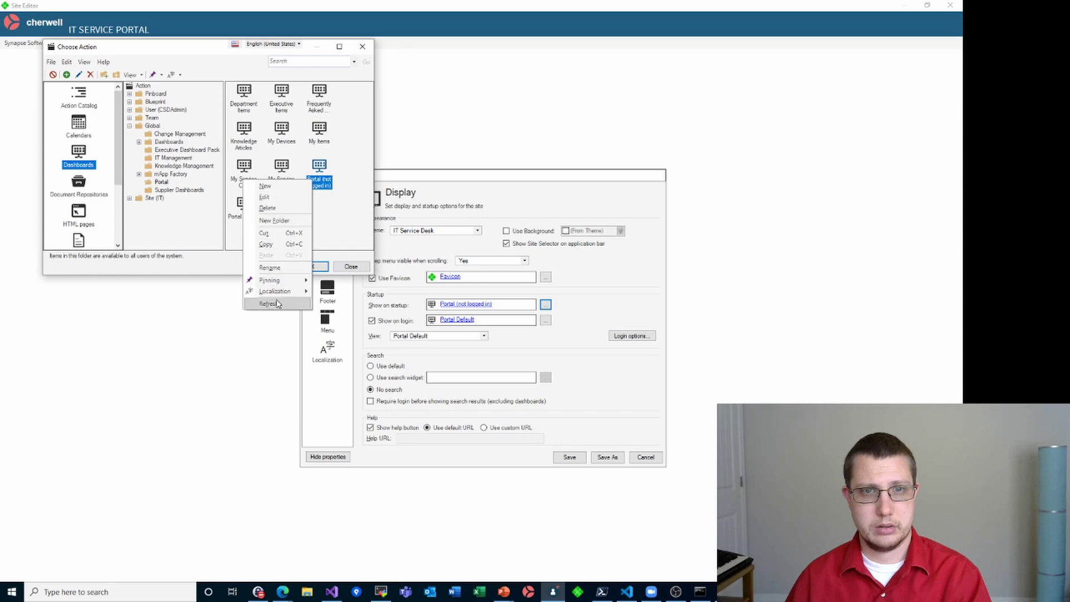
{"action": "left_click", "coordinate": [341, 220]}
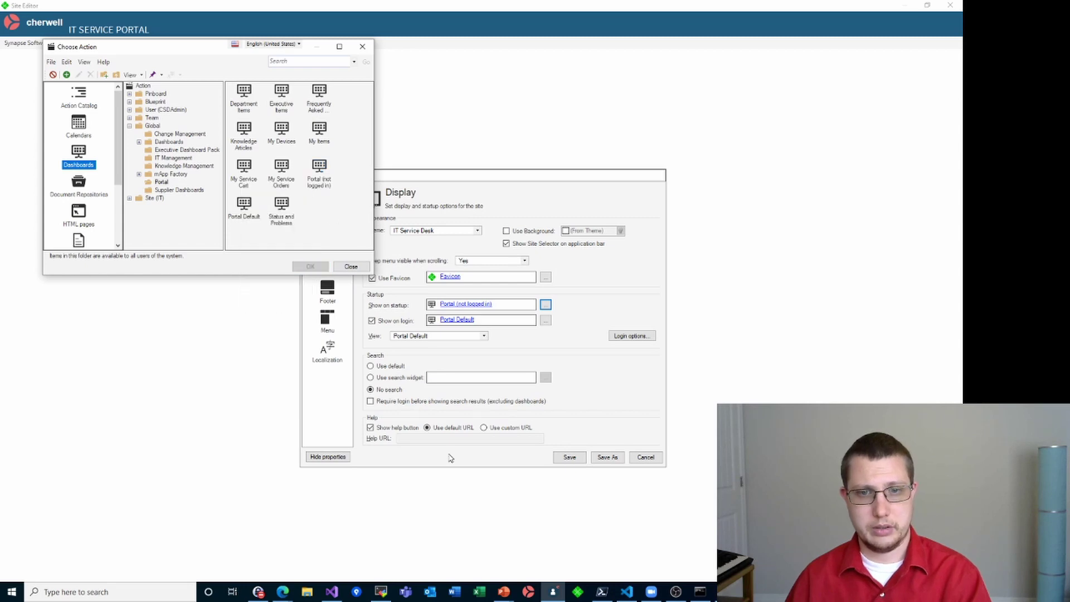
{"action": "left_click", "coordinate": [283, 590]}
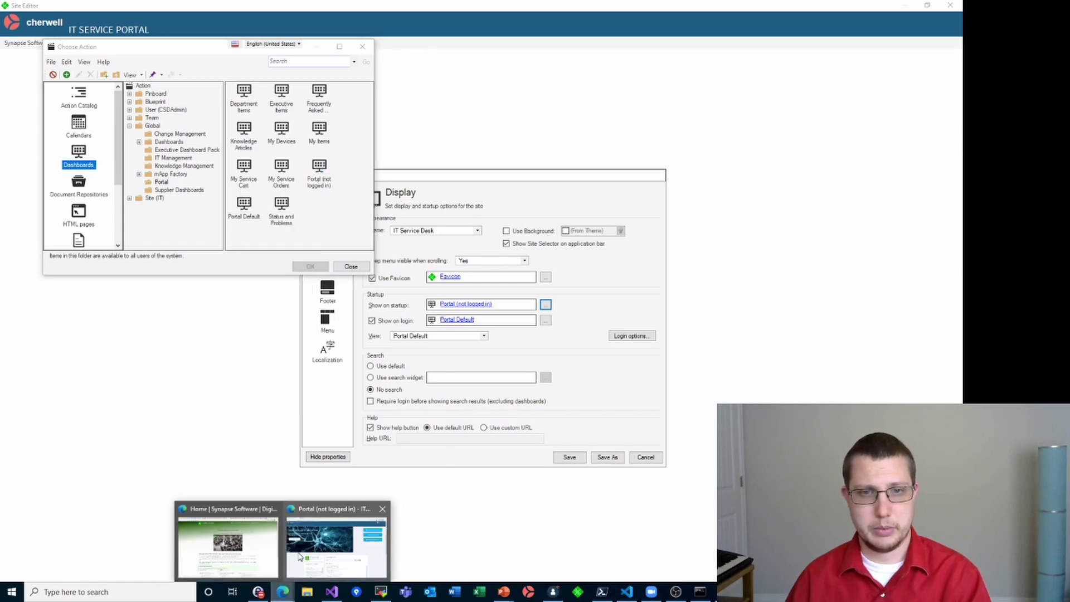
{"action": "left_click", "coordinate": [299, 556]}
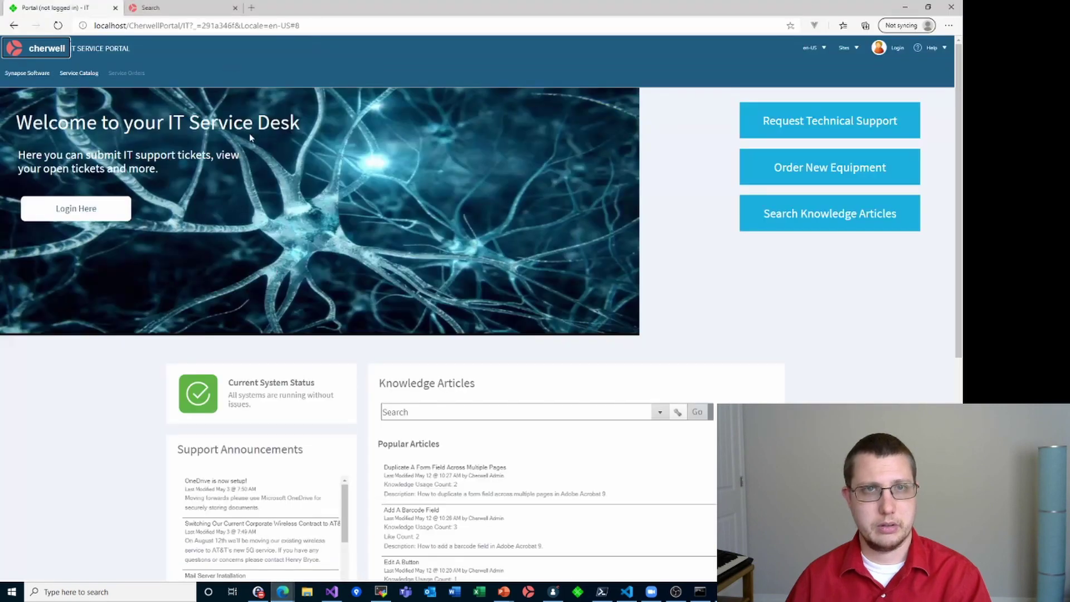
- Read the steps in the 'Enable Anonymous View of a Dashboard' documentation article, then return to the site editor
{"action": "left_click", "coordinate": [188, 6]}
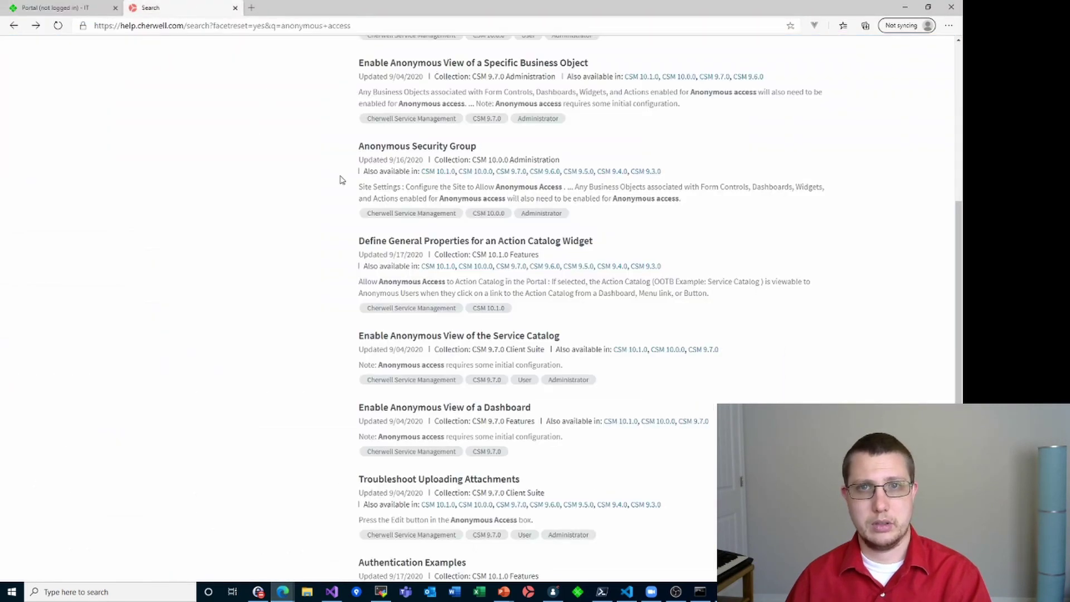
{"action": "left_click", "coordinate": [398, 411]}
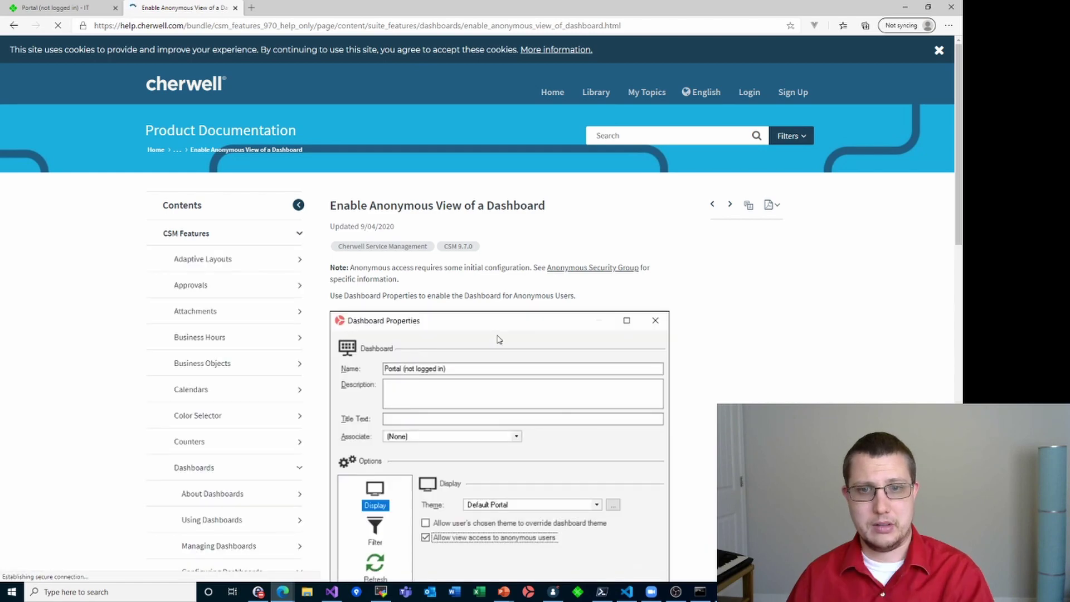
{"action": "scroll", "coordinate": [499, 339], "scroll_direction": "down", "scroll_amount": 1}
{"action": "scroll", "coordinate": [499, 339], "scroll_direction": "down", "scroll_amount": 1}
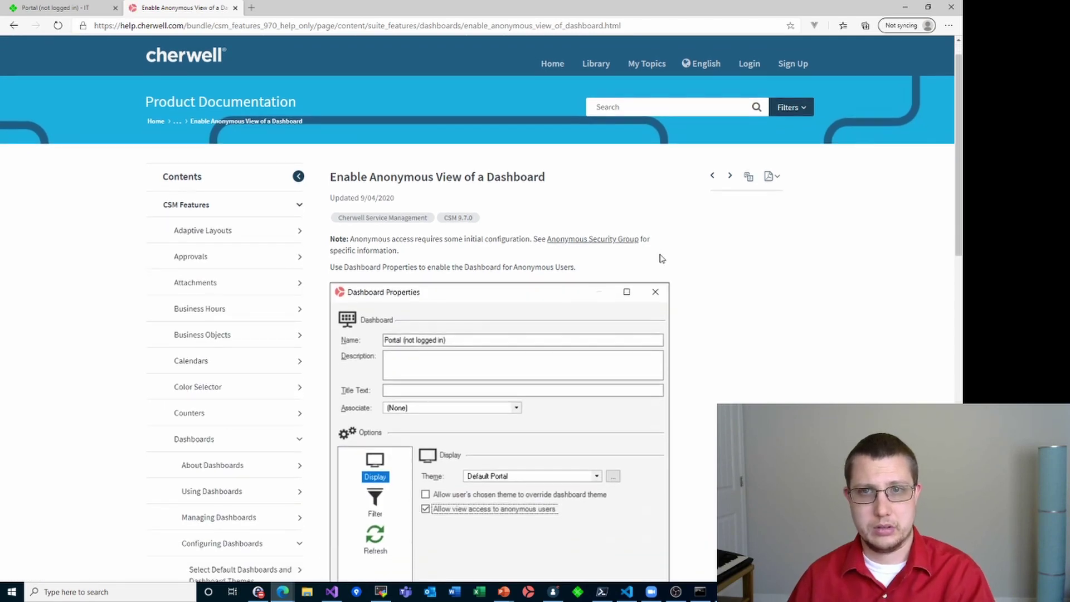
{"action": "scroll", "coordinate": [391, 322], "scroll_direction": "down", "scroll_amount": 5}
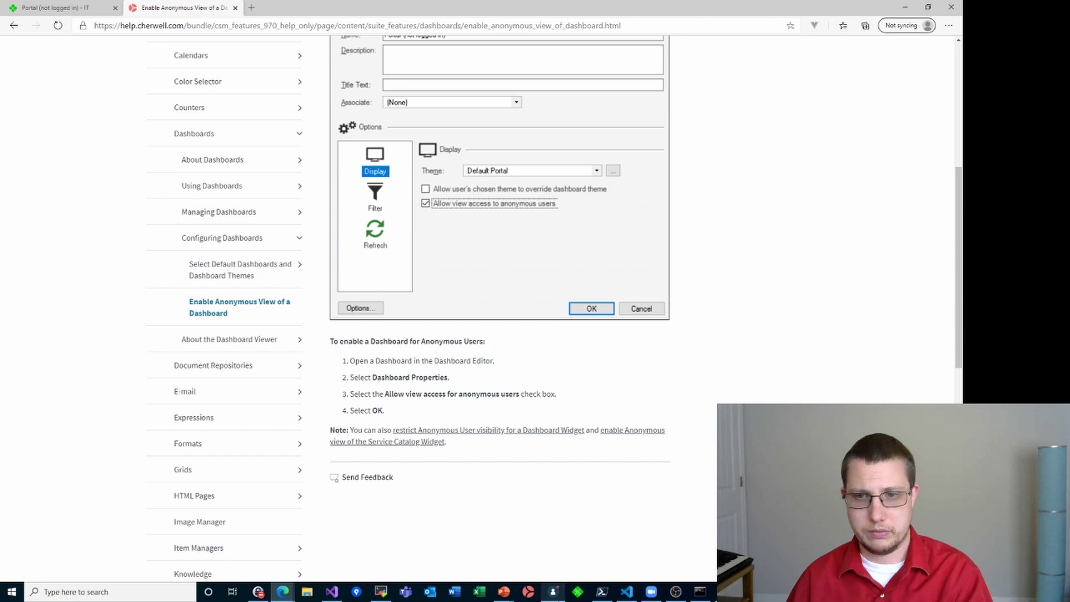
{"action": "left_click", "coordinate": [553, 592]}
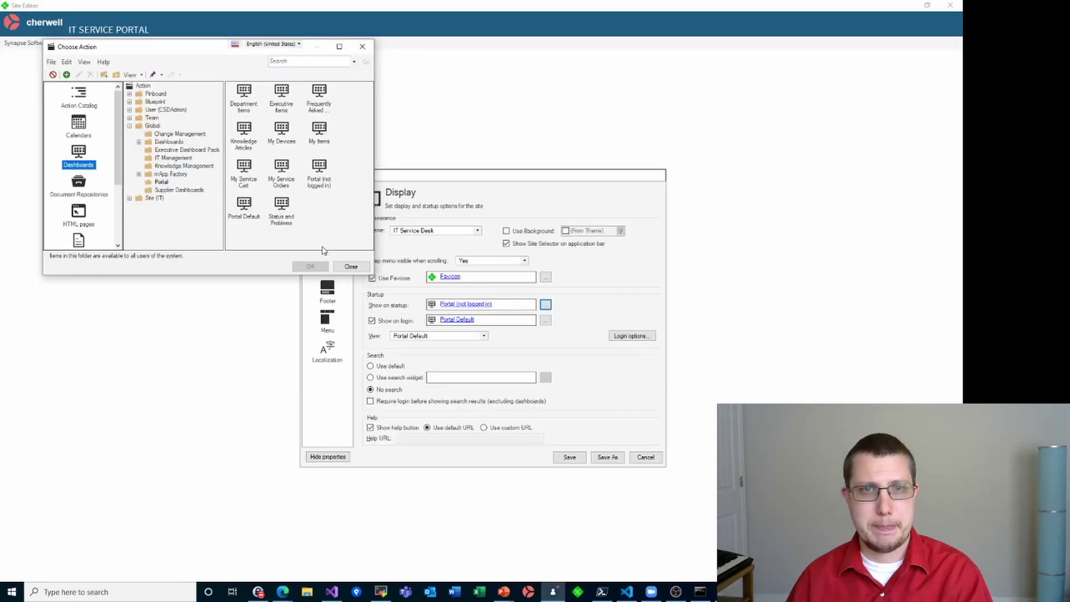
- Cancel the Choose Action dialog and open the Portal (not logged in) startup dashboard in the editor
{"action": "left_click", "coordinate": [350, 266]}
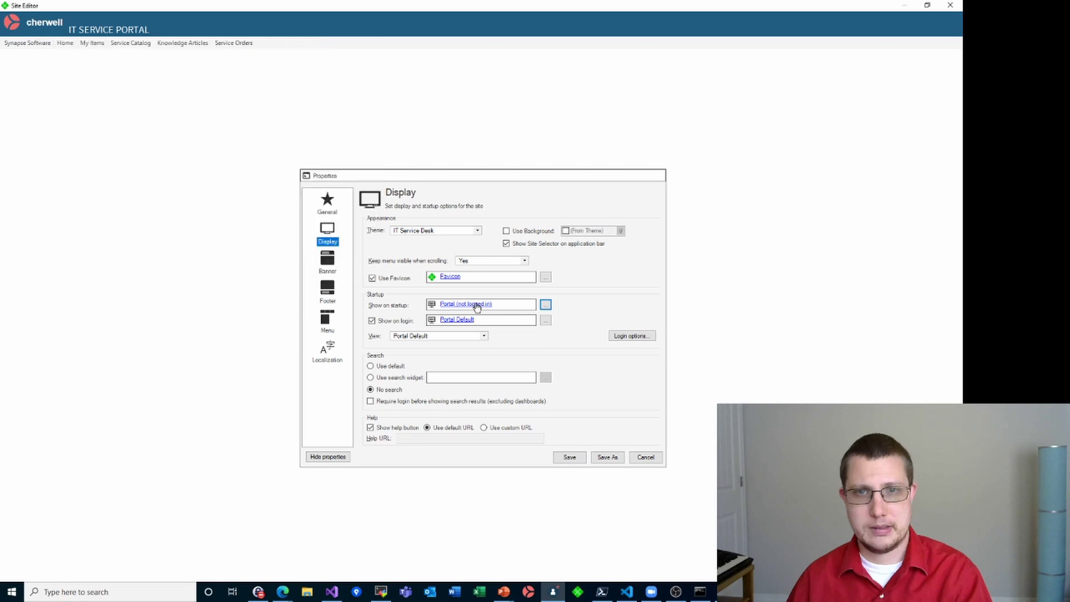
{"action": "left_click", "coordinate": [476, 304]}
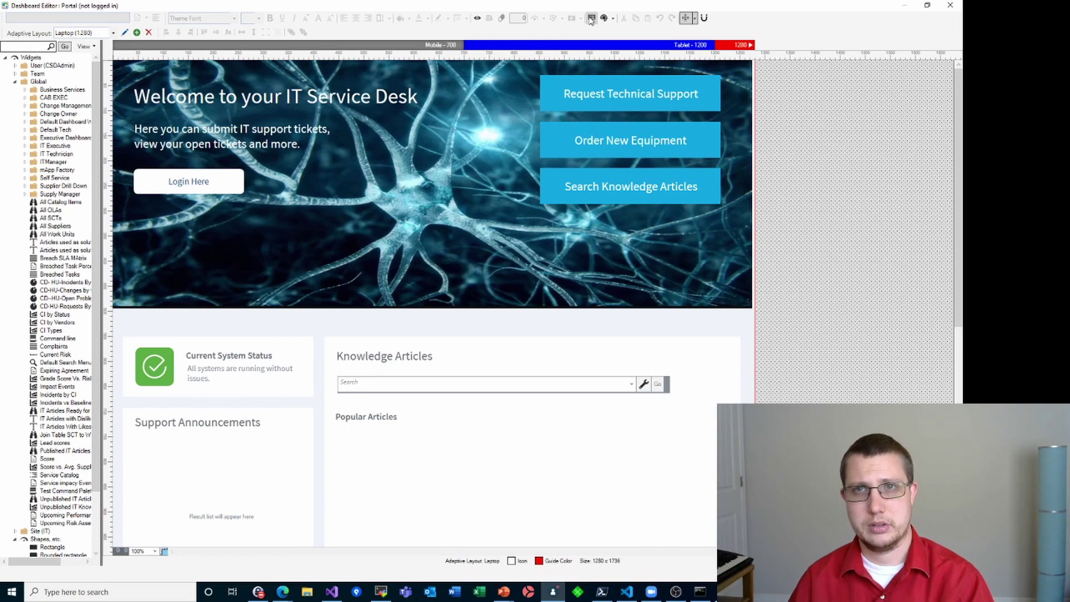
- Review the dashboard's anonymous-access properties, then close the Dashboard Editor without saving changes
{"action": "double_click", "coordinate": [607, 74]}
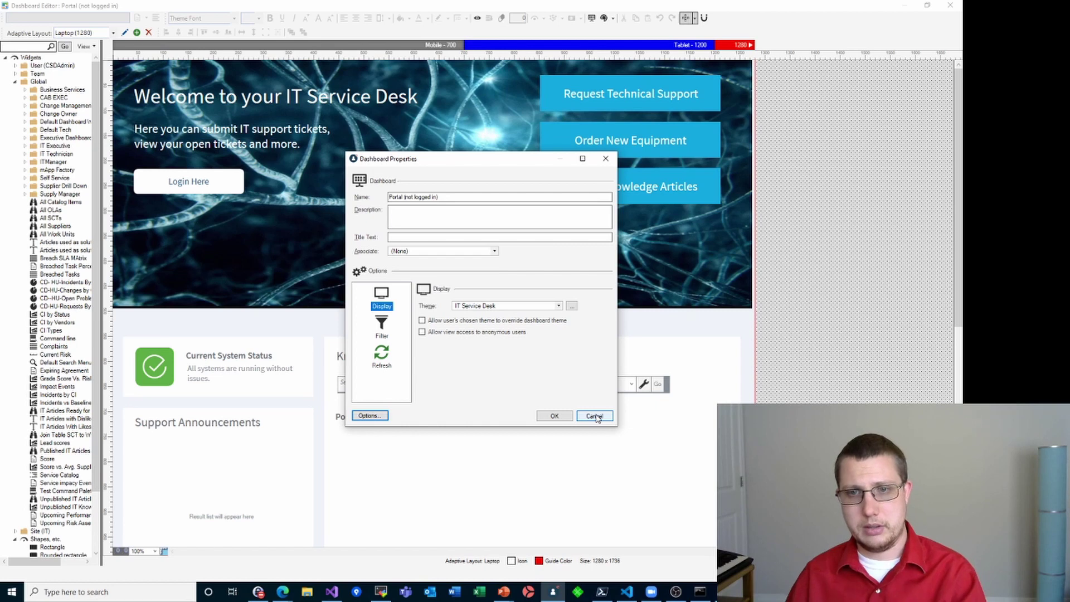
{"action": "left_click", "coordinate": [595, 416]}
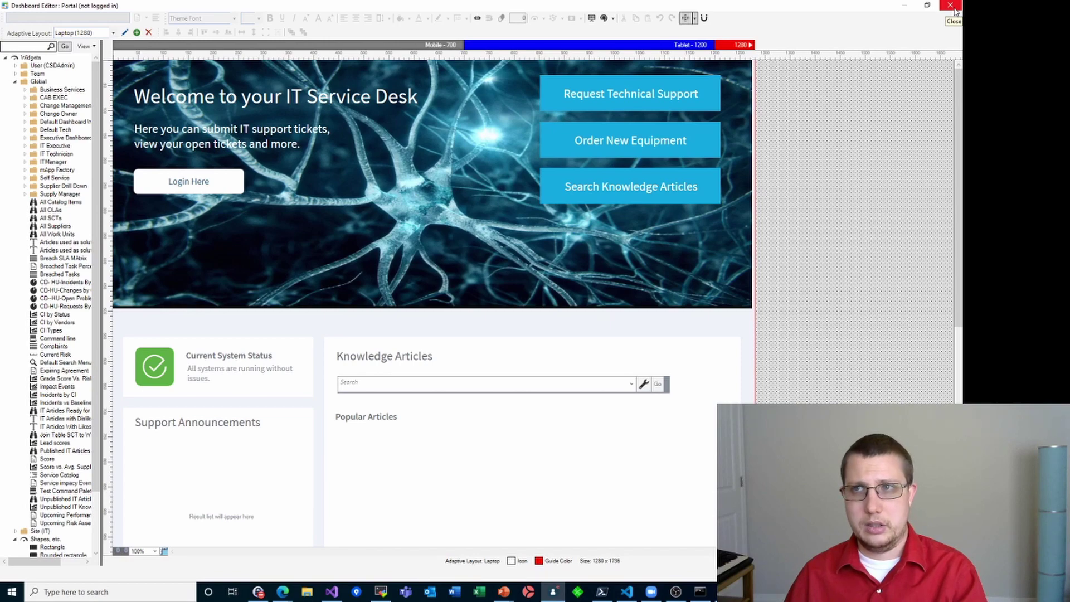
{"action": "left_click", "coordinate": [954, 6]}
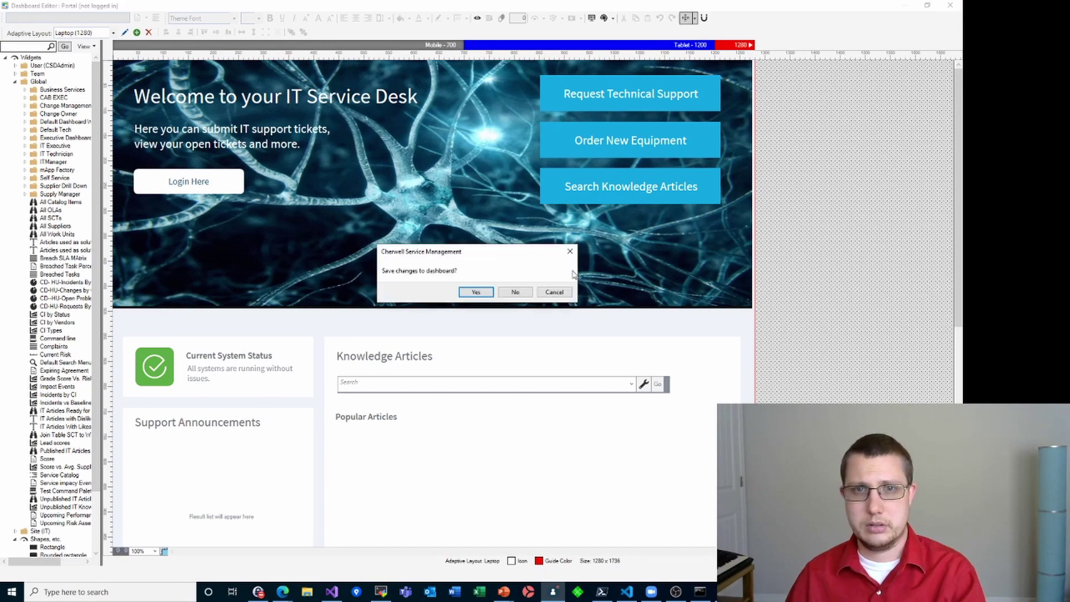
{"action": "left_click", "coordinate": [514, 293]}
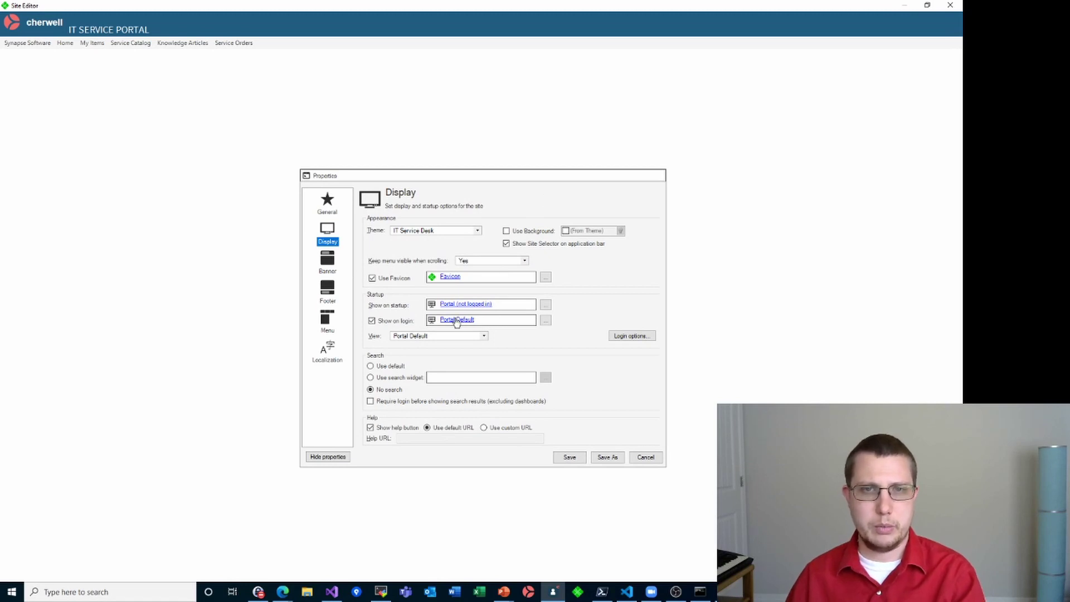
- Show the IT site's six portal menu items, including Service Catalog, then switch to PowerPoint
{"action": "left_click", "coordinate": [329, 322]}
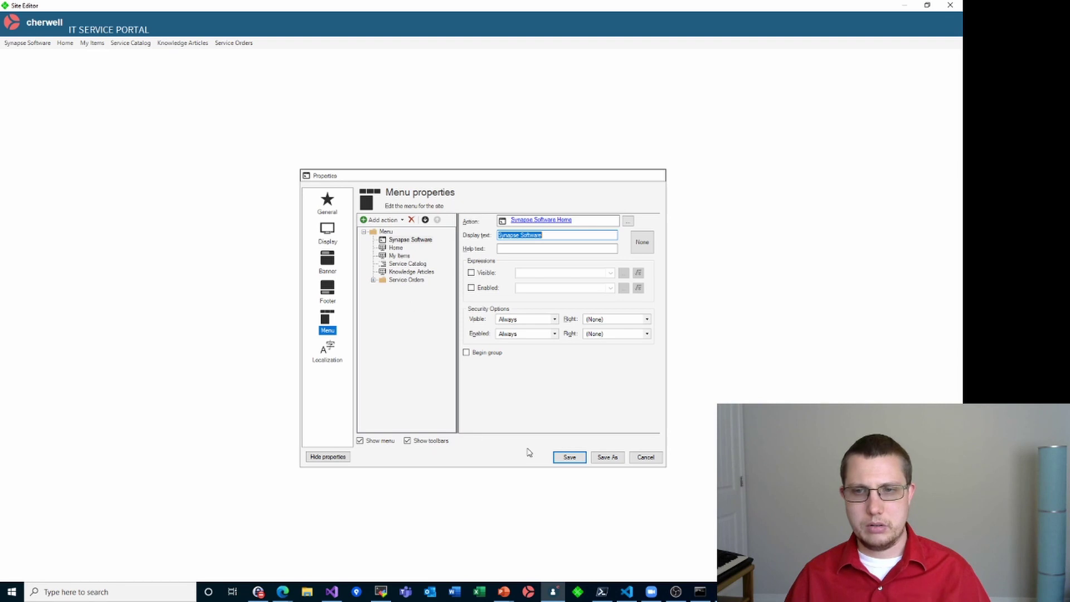
{"action": "key", "text": "alt+Tab"}
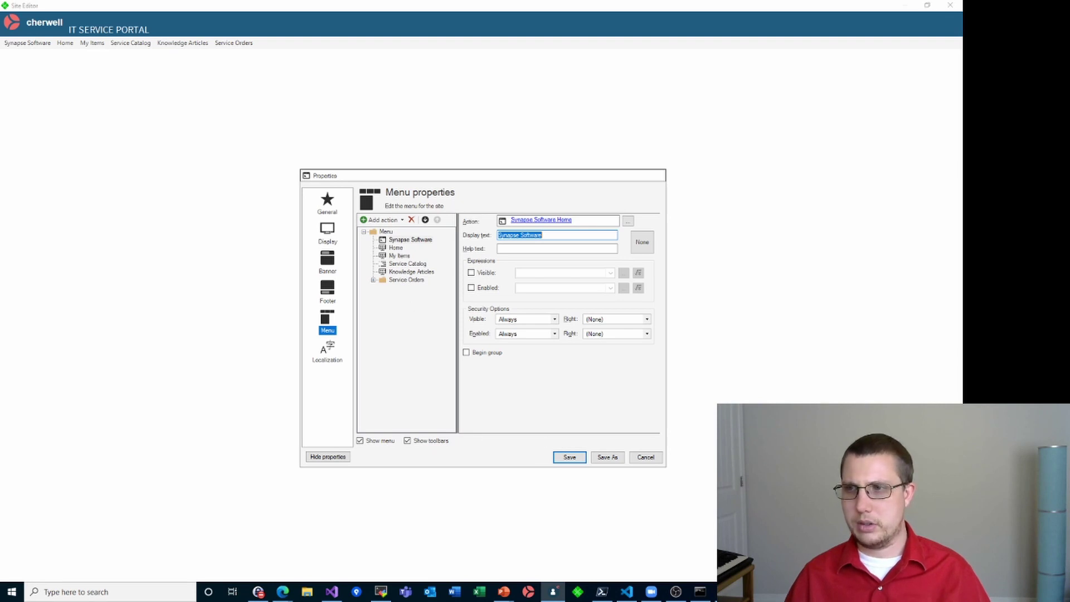